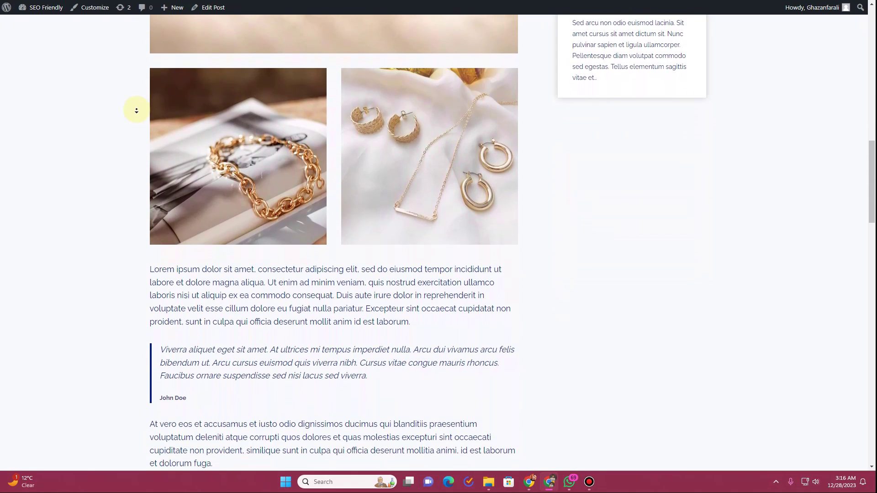
# Return to the start of the jewelry post and open the Kadence theme settings in the WordPress dashboard
pyautogui.click(136, 111)
pyautogui.press('Home')
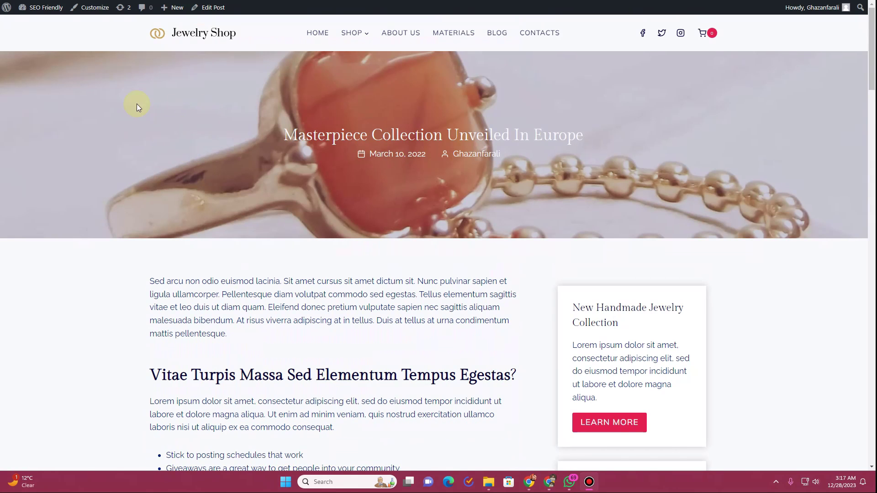
pyautogui.moveTo(41, 7)
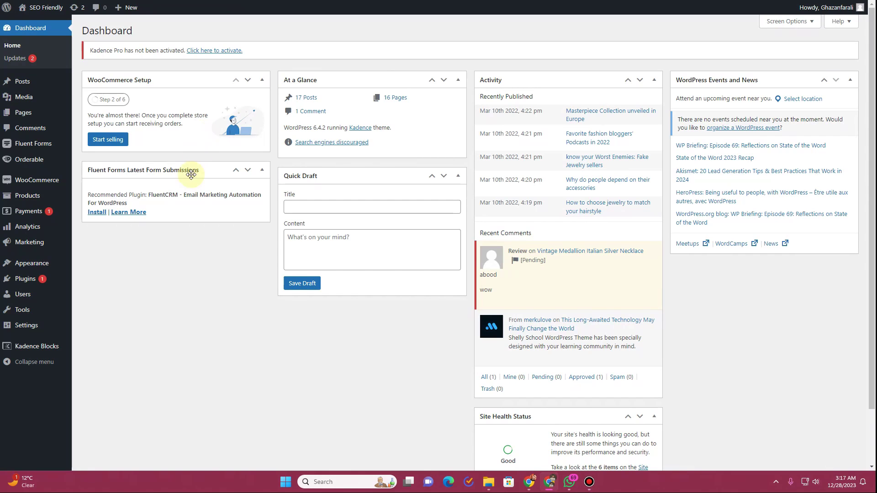
pyautogui.moveTo(32, 264)
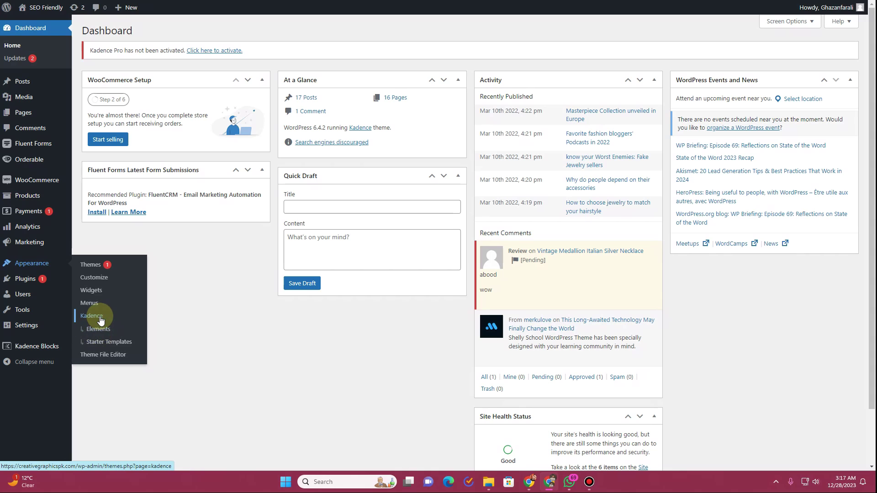
pyautogui.click(100, 319)
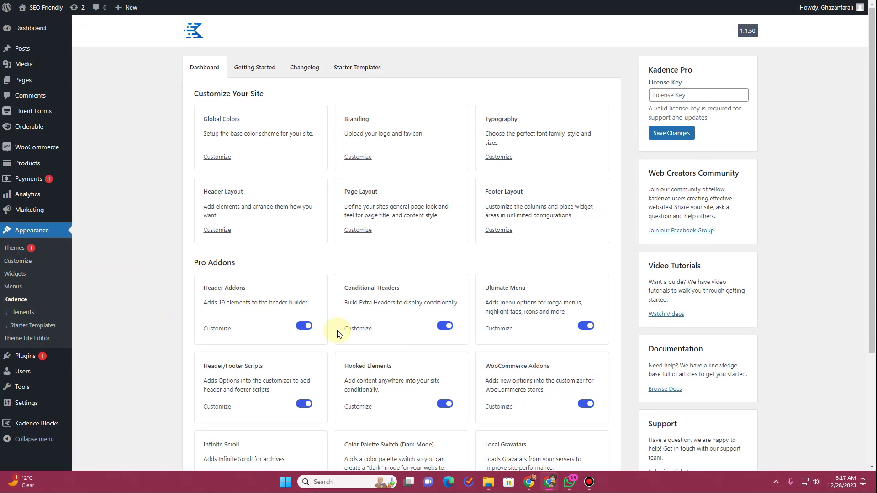
# Look over the Kadence Pro Addons and open the theme's Elements list
pyautogui.moveTo(206, 263); pyautogui.dragTo(242, 265)
pyautogui.scroll(-3, 453, 279)
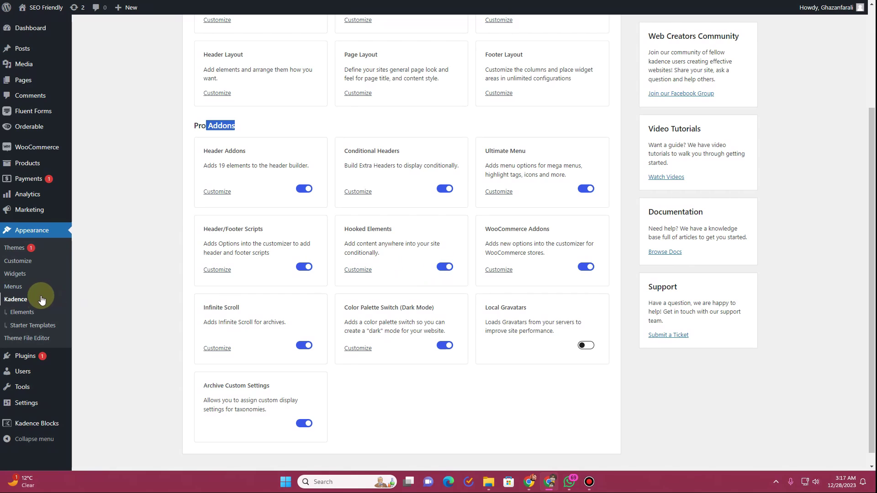
pyautogui.click(28, 319)
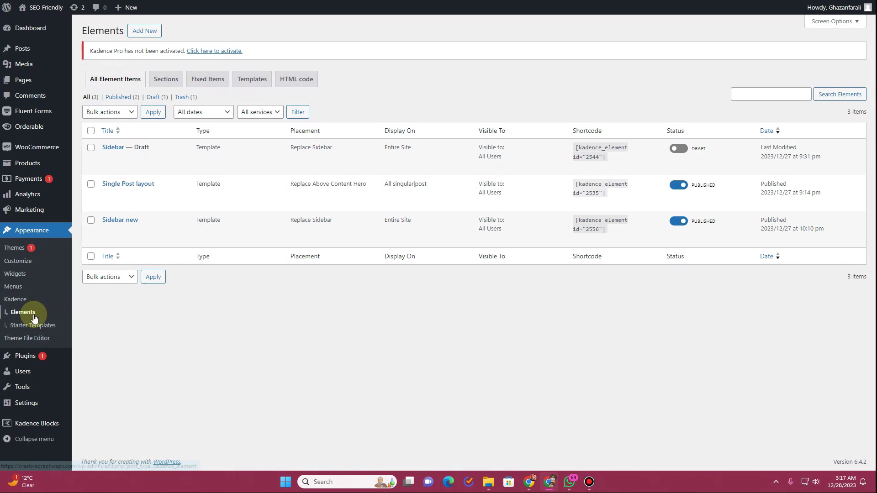
# Switch the Single Post layout element from published to draft
pyautogui.moveTo(112, 204)
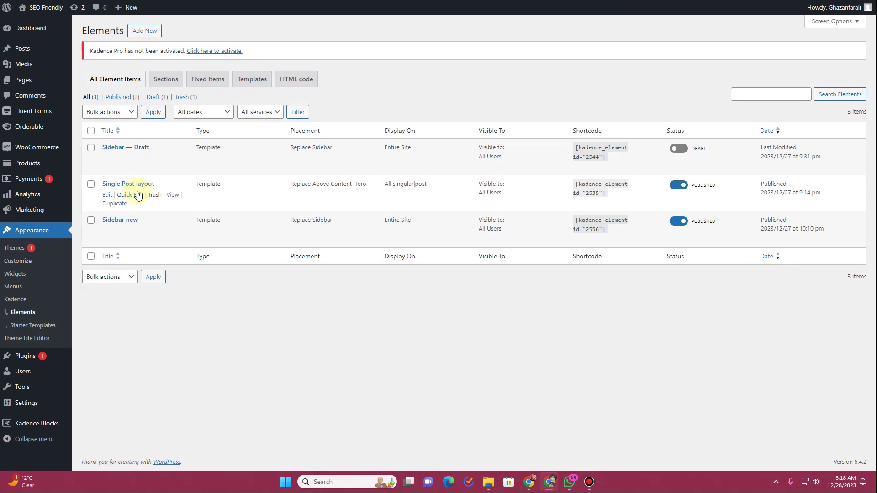
pyautogui.click(681, 190)
pyautogui.click(678, 223)
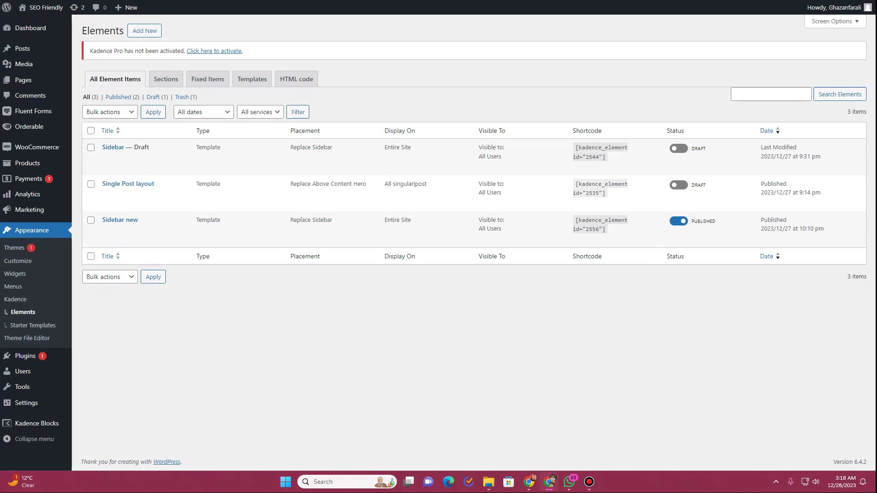
# Open the Masterpiece Collection Unveiled In Europe post and examine its header area, sidebar and content down to the comment form
pyautogui.hotkey('alt', 'Tab')
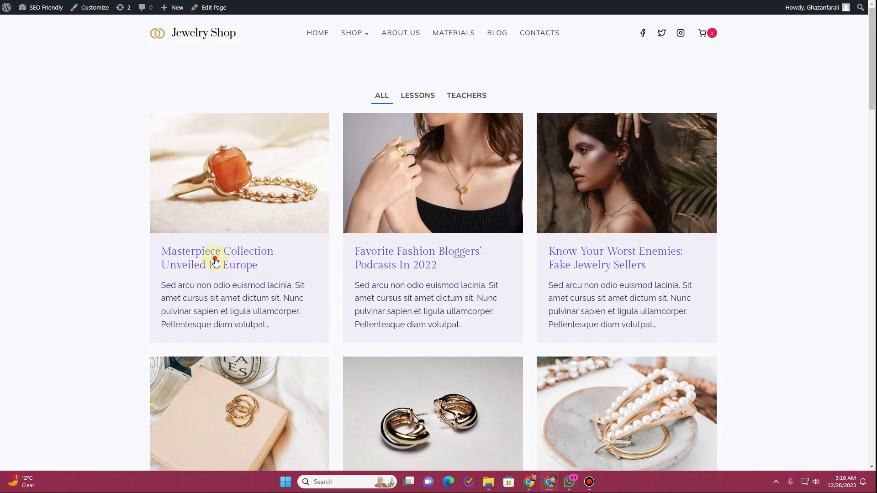
pyautogui.click(215, 263)
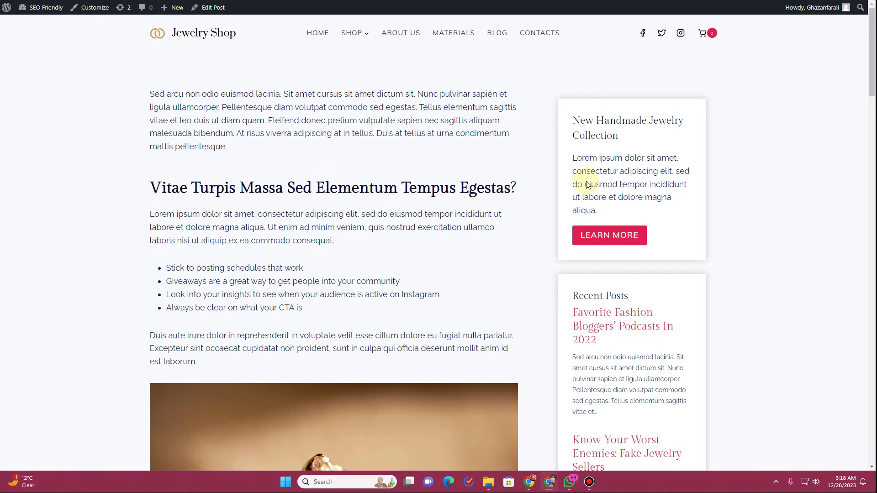
pyautogui.scroll(-8, 583, 201)
pyautogui.scroll(8, 593, 230)
pyautogui.scroll(-4, 575, 122)
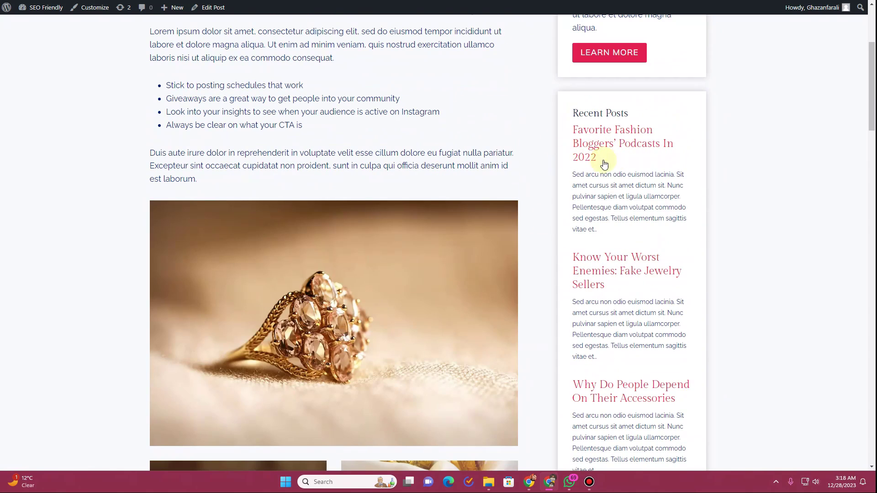
pyautogui.scroll(4, 233, 153)
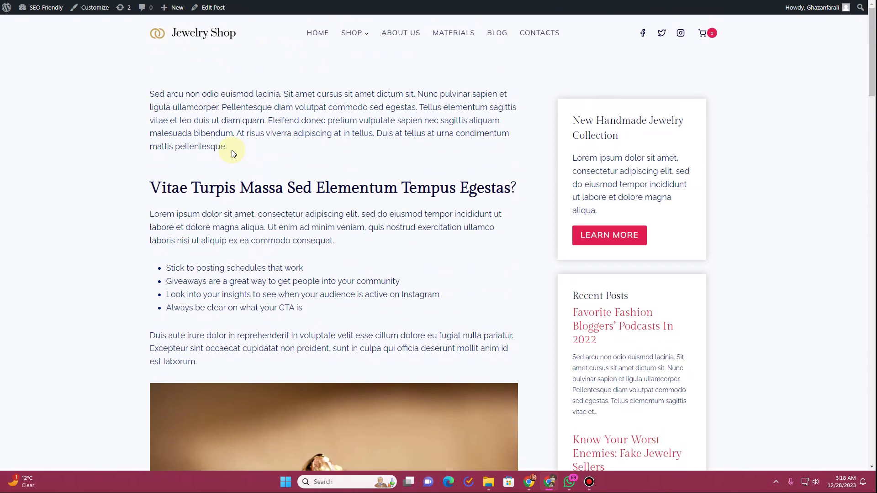
pyautogui.scroll(-20, 617, 146)
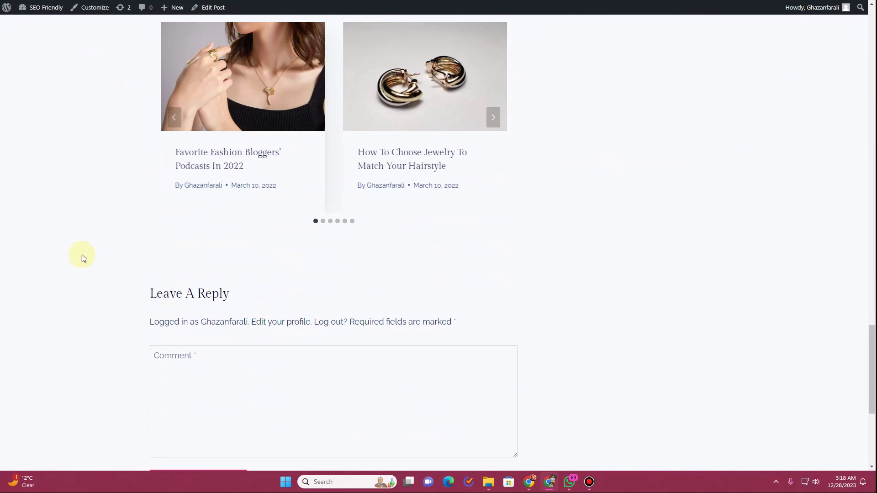
pyautogui.scroll(-6, 256, 254)
pyautogui.scroll(20, 330, 259)
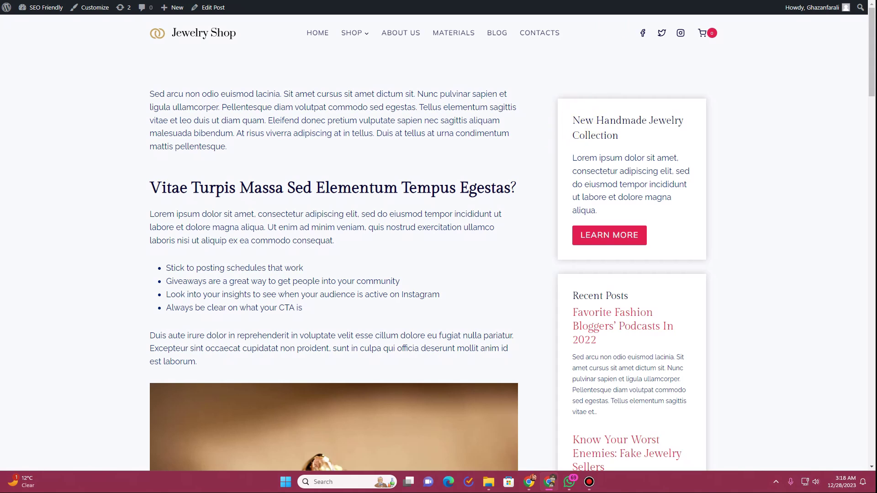
# Set the Sidebar new element to draft and reload the post to check its sidebar
pyautogui.hotkey('ctrl', 'Tab')
pyautogui.click(679, 221)
pyautogui.hotkey('ctrl', 'Tab')
pyautogui.press('F5')
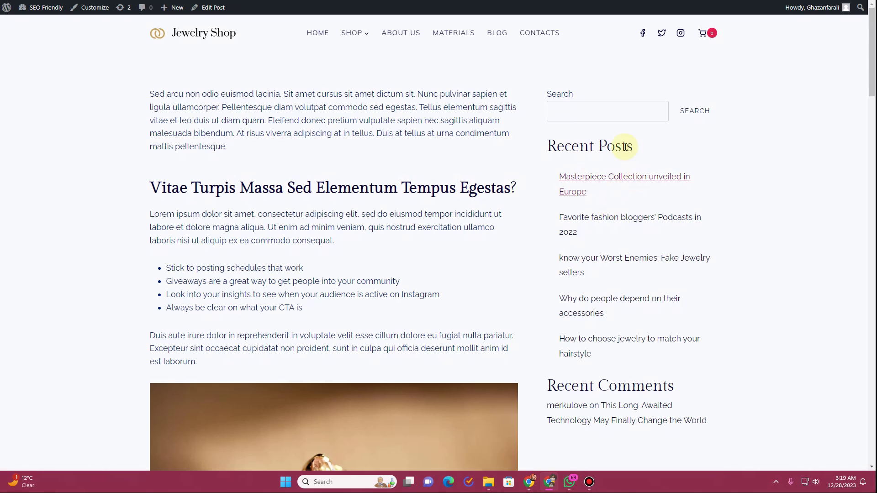
# Publish the Sidebar new element again and reload the post
pyautogui.hotkey('ctrl', 'shift', 'Tab')
pyautogui.click(679, 221)
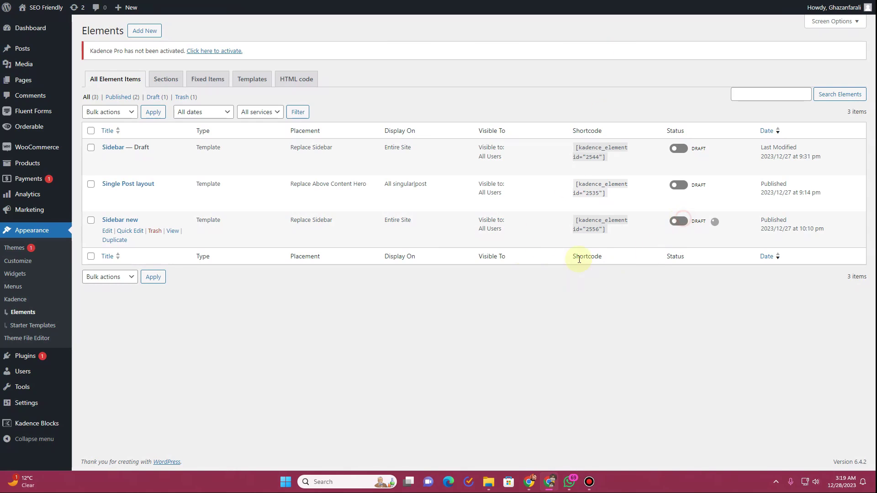
pyautogui.hotkey('ctrl', 'Tab')
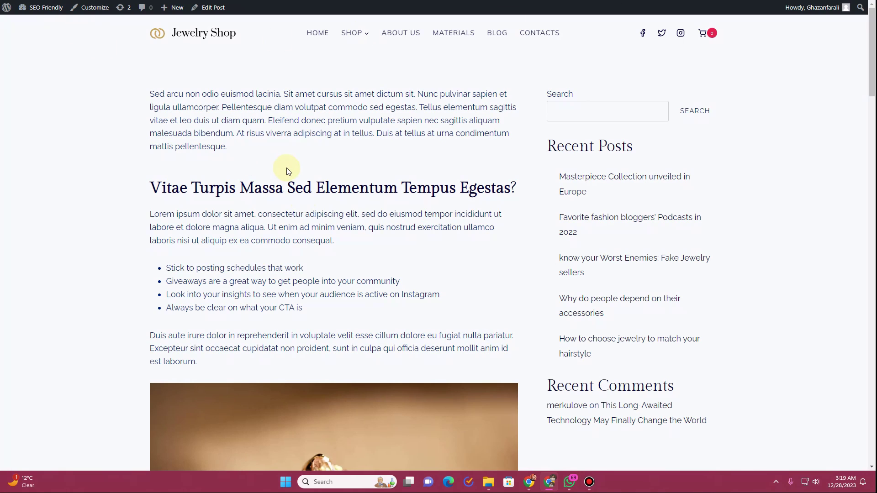
pyautogui.press('F5')
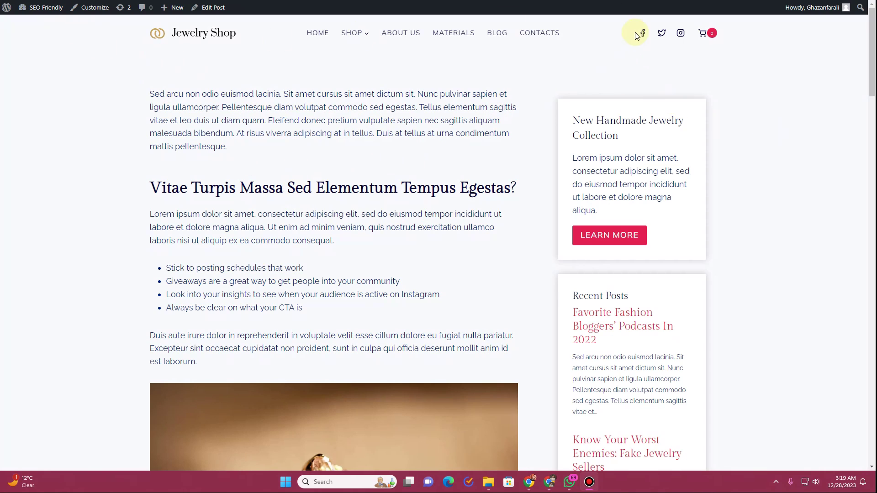
# Publish the Single Post layout element again and reload the post to check its header
pyautogui.hotkey('ctrl', 'Tab')
pyautogui.click(678, 185)
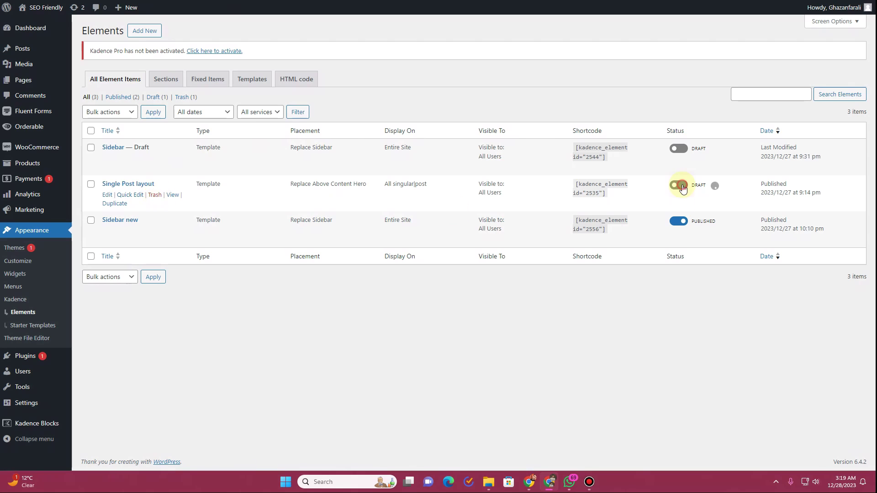
pyautogui.click(678, 184)
pyautogui.hotkey('ctrl', 'Tab')
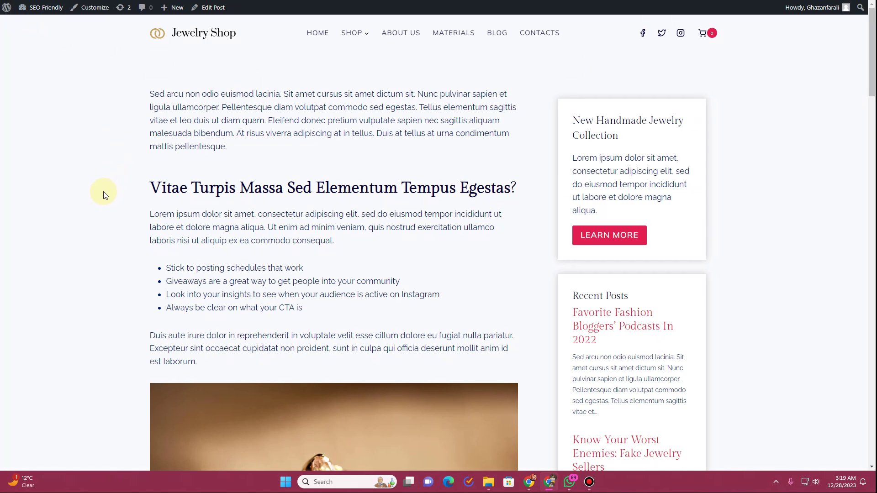
pyautogui.press('F5')
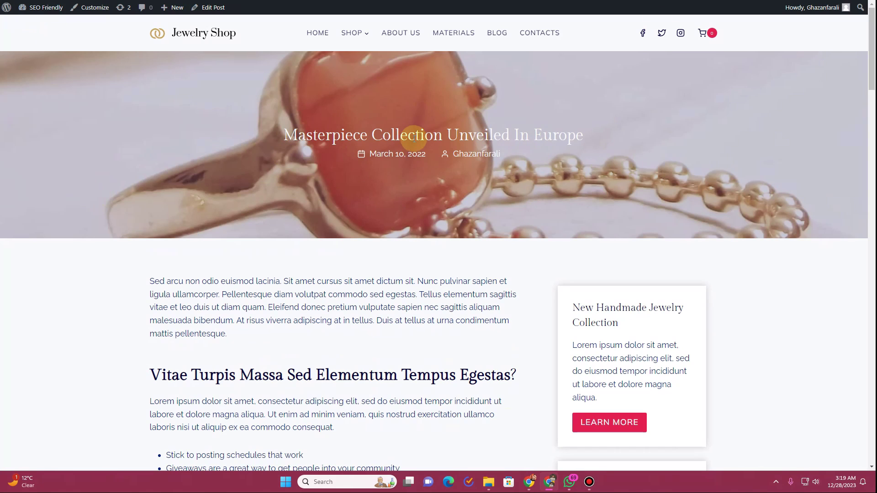
# Set the Single Post layout element to draft and create a new Template element titled Blog Single Post Header
pyautogui.hotkey('ctrl', 'shift', 'Tab')
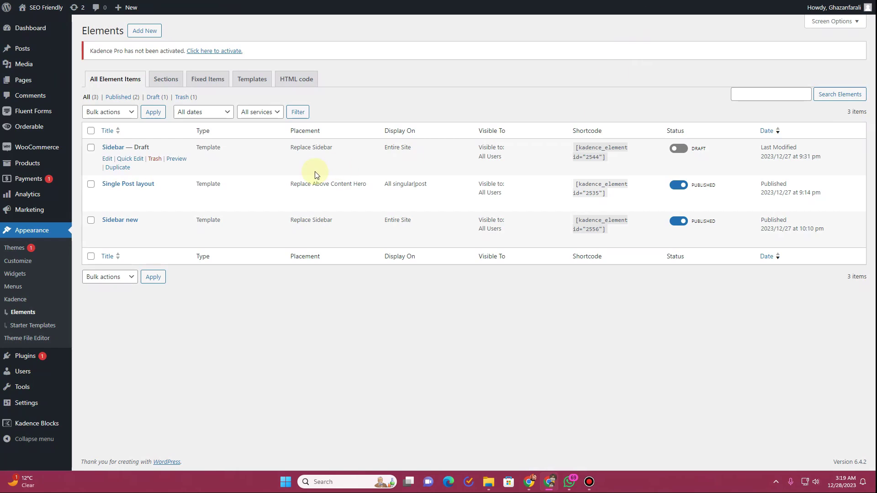
pyautogui.click(678, 186)
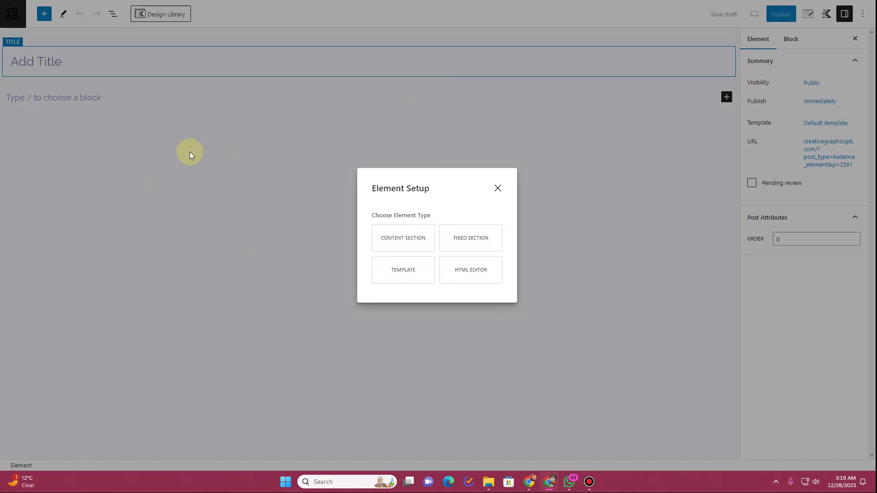
pyautogui.click(392, 276)
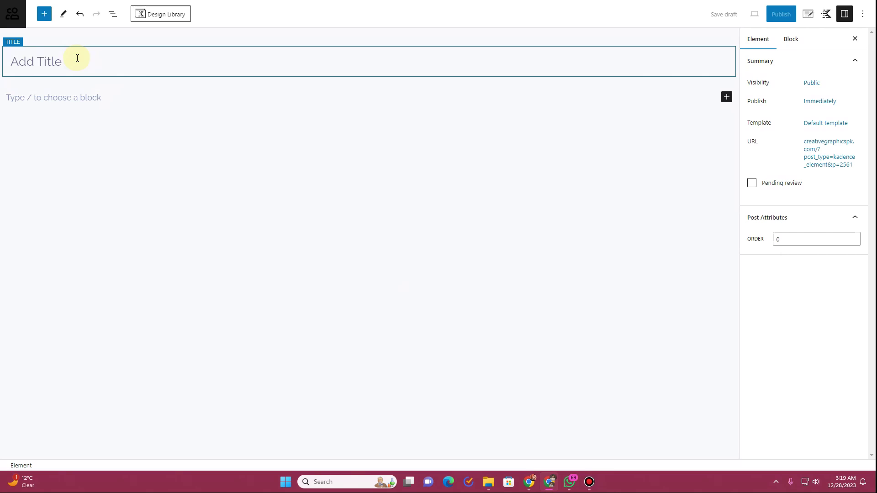
pyautogui.write('Blog Sui')
pyautogui.write('gle Post Header')
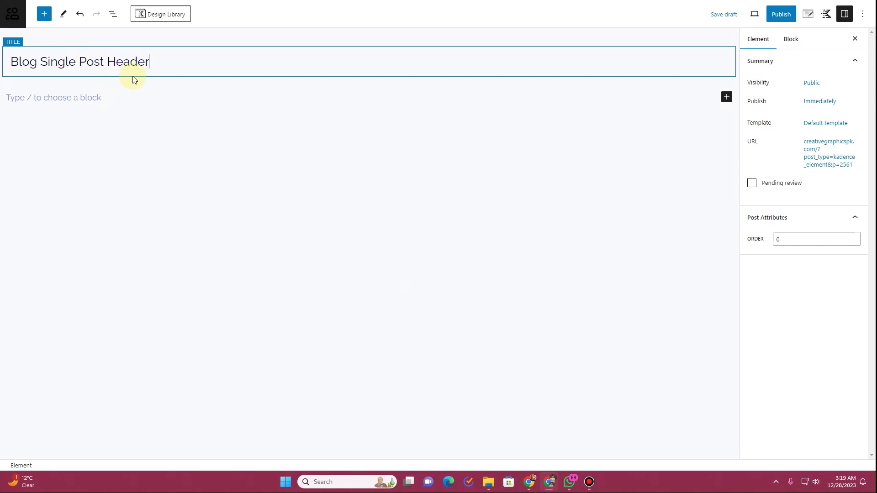
# Insert a Row Layout block with a single-column layout below the title
pyautogui.click(520, 97)
pyautogui.write('/row')
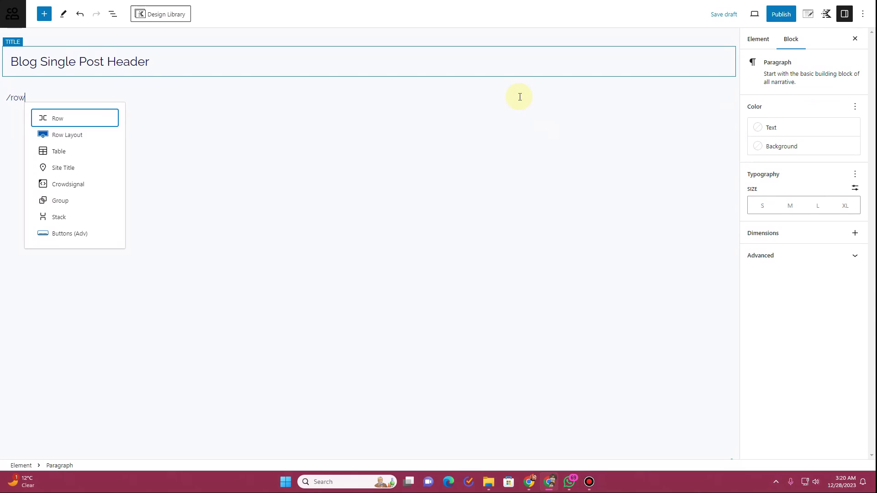
pyautogui.press('Down')
pyautogui.press('Return')
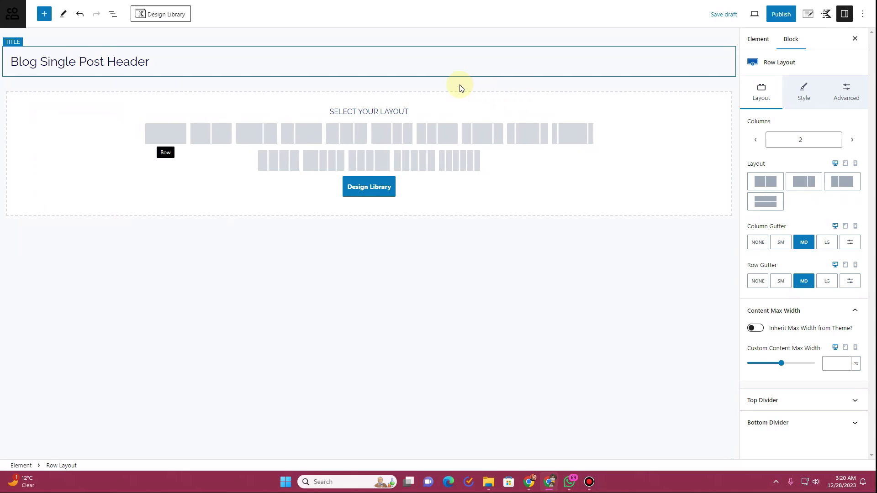
pyautogui.click(165, 138)
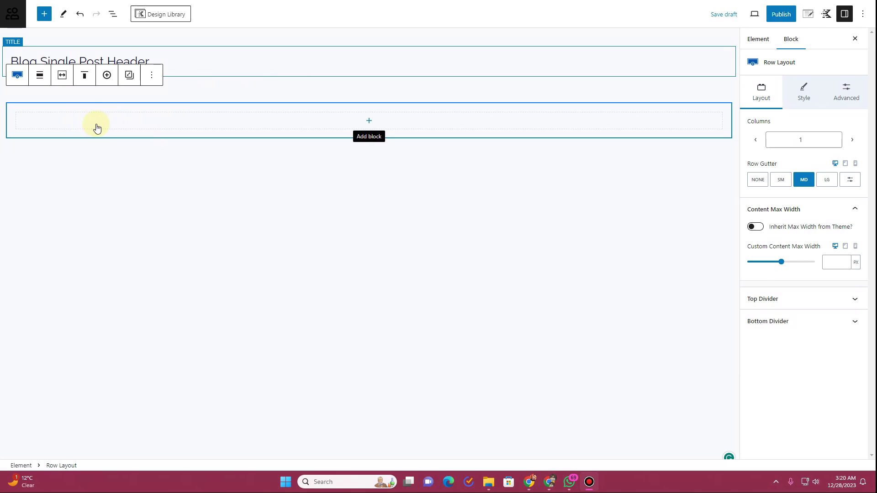
# Make the row use the theme content inner width and set its alignment to Wide width
pyautogui.click(62, 76)
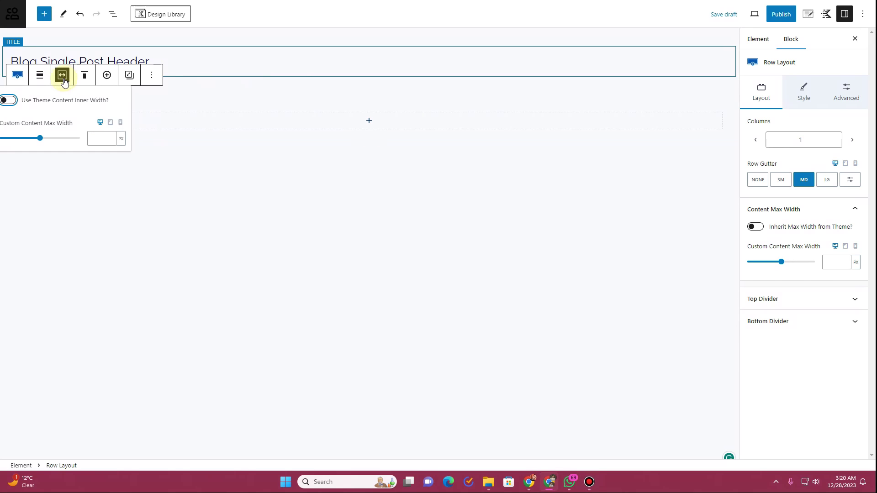
pyautogui.click(8, 101)
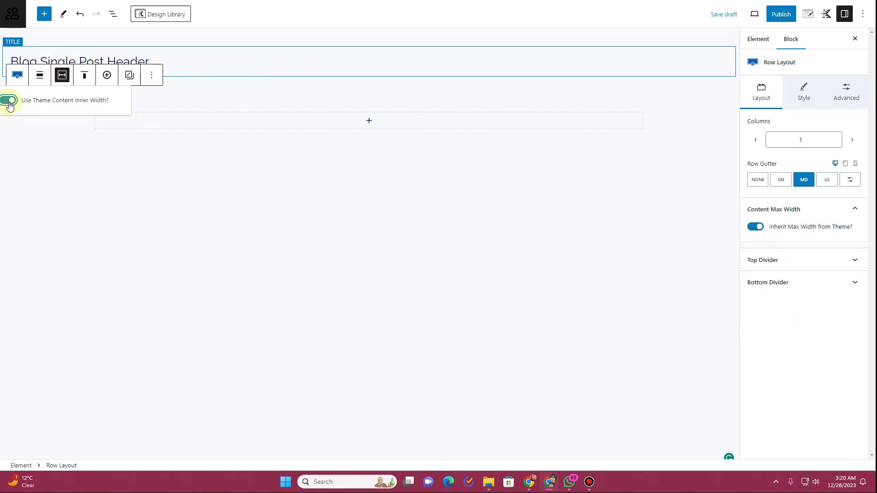
pyautogui.click(40, 76)
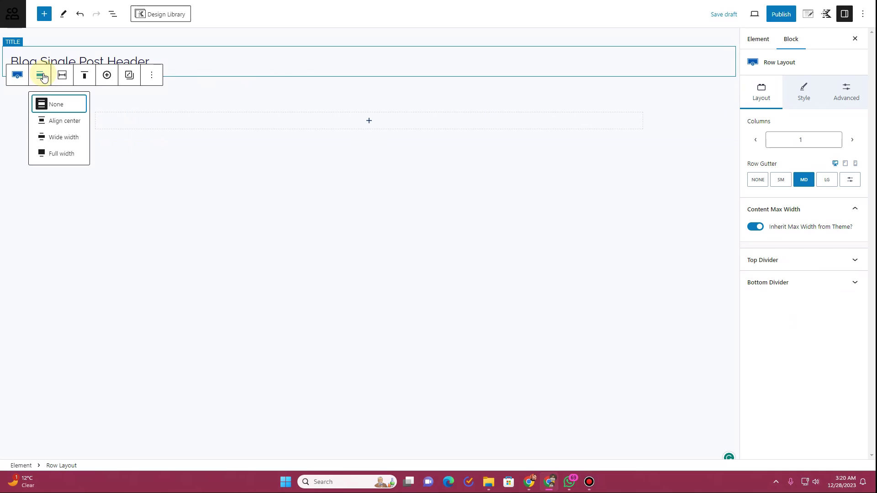
pyautogui.click(64, 138)
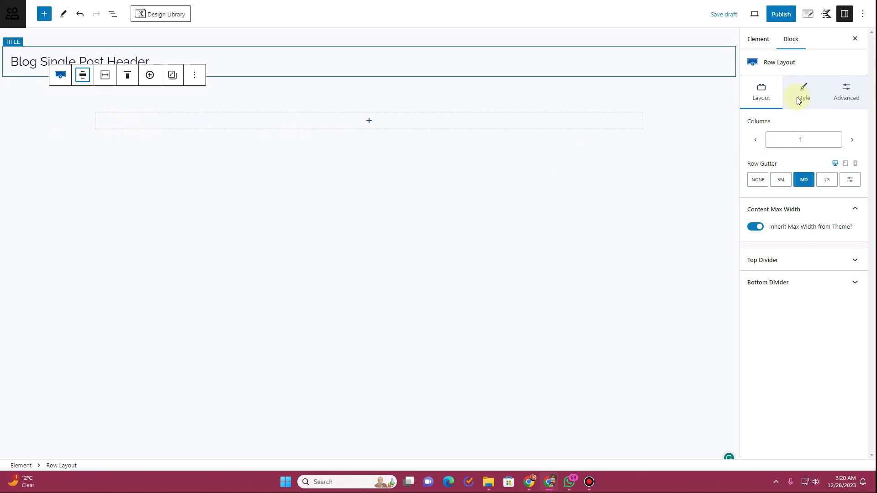
# Set the element's dynamic preview to the post "Favorite fashion bloggers' Podcasts in 2022", keeping Posts as the preview post type
pyautogui.click(806, 17)
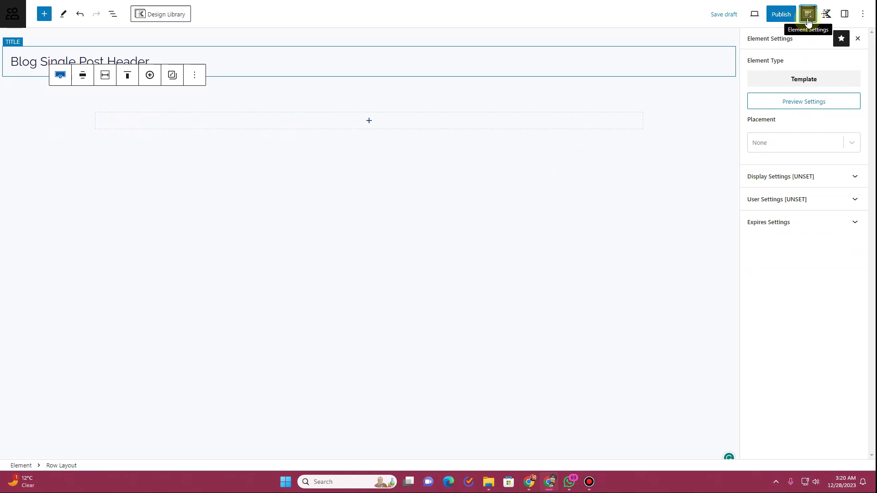
pyautogui.click(817, 102)
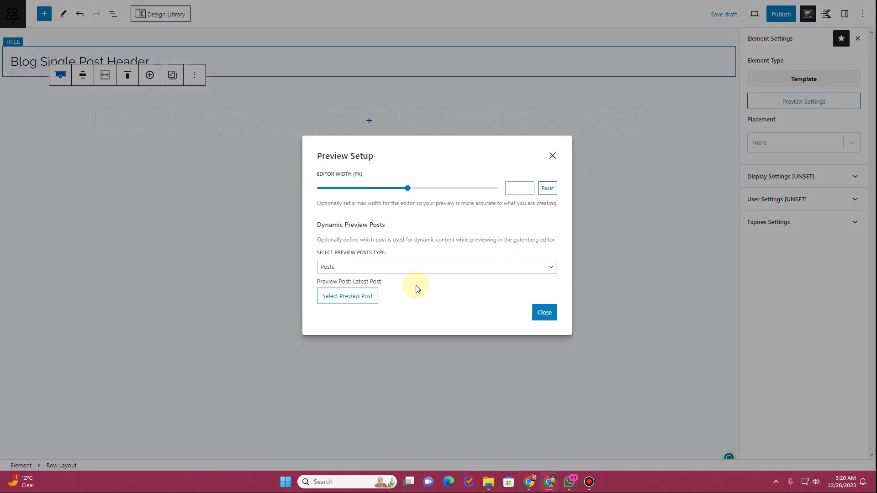
pyautogui.click(349, 272)
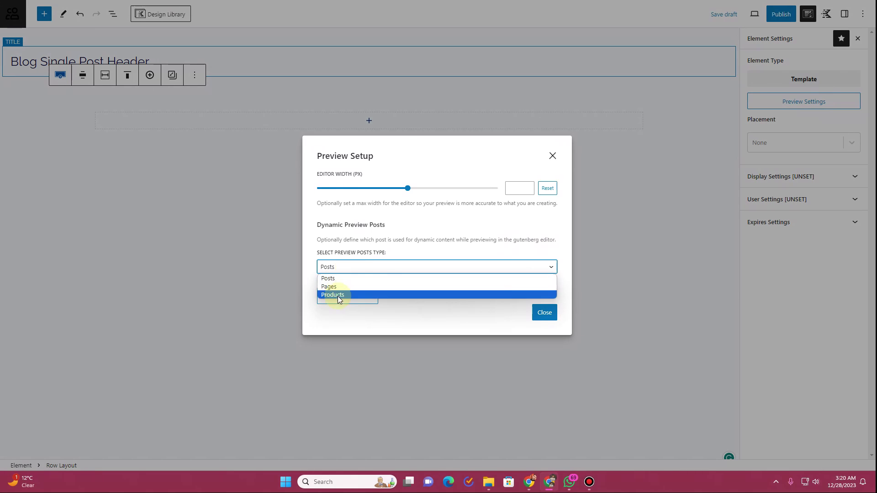
pyautogui.click(351, 272)
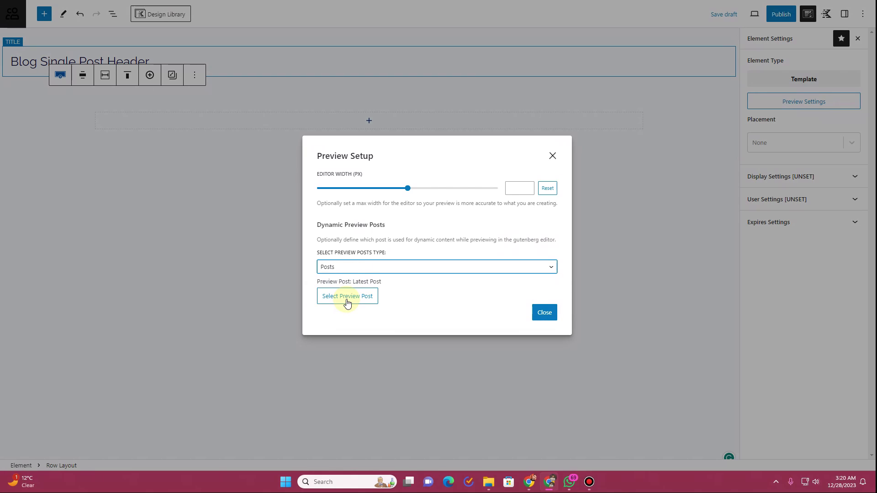
pyautogui.click(348, 301)
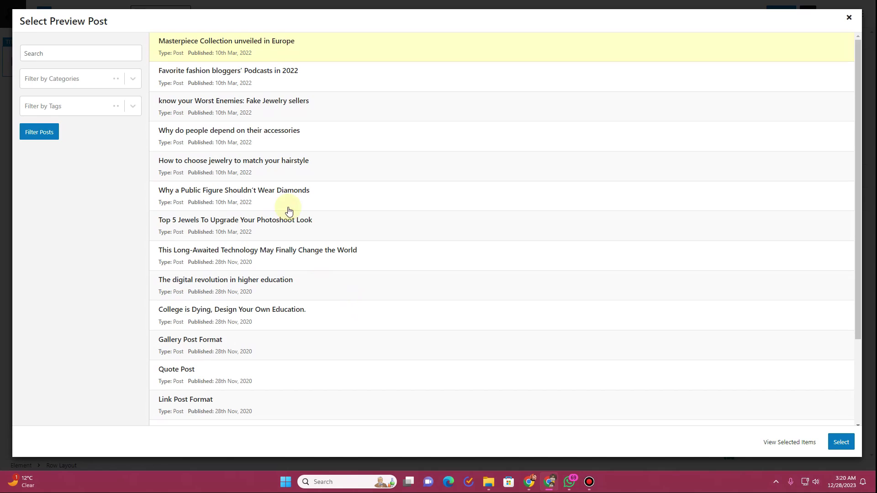
pyautogui.click(254, 79)
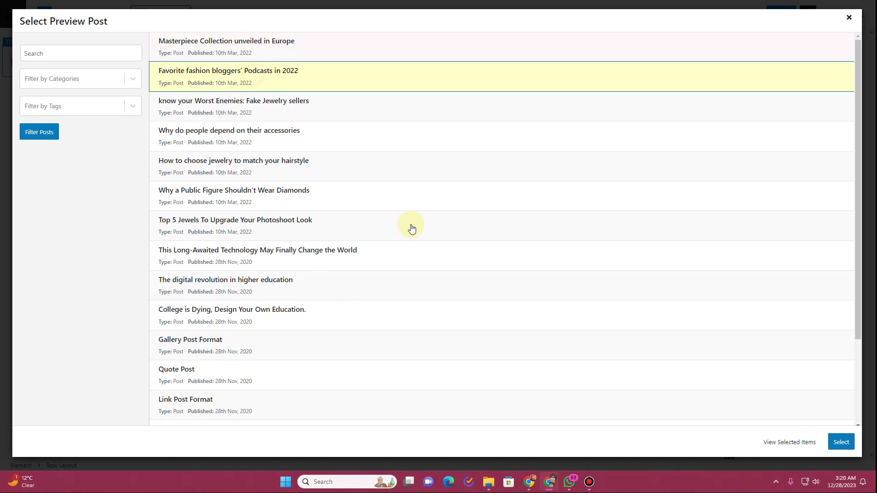
pyautogui.click(836, 443)
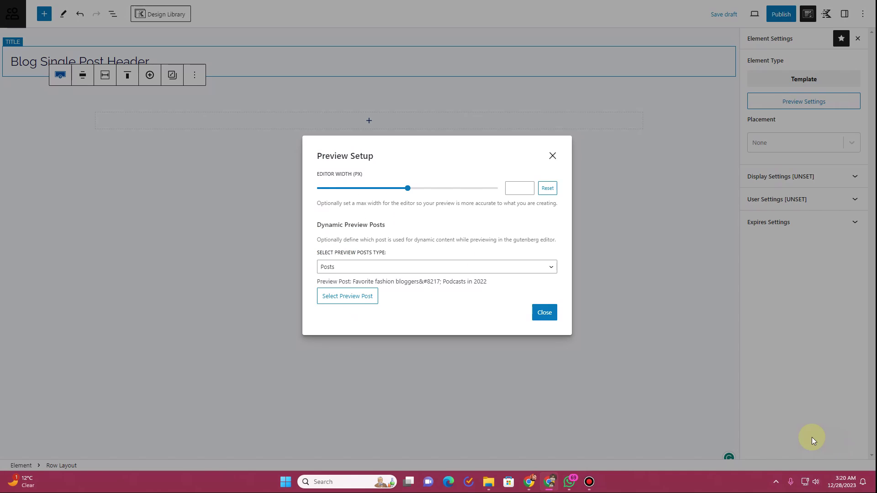
pyautogui.click(543, 312)
# Set the Row Layout block's top and bottom padding to the 5XL preset
pyautogui.click(78, 118)
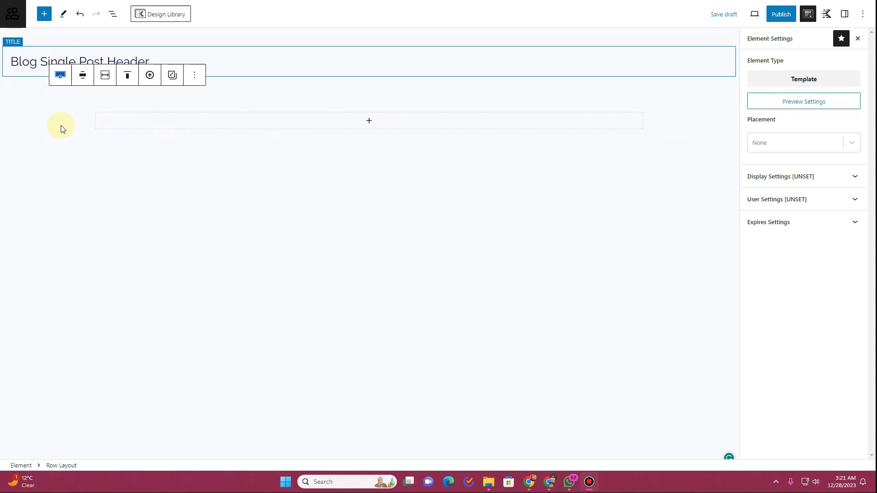
pyautogui.click(120, 17)
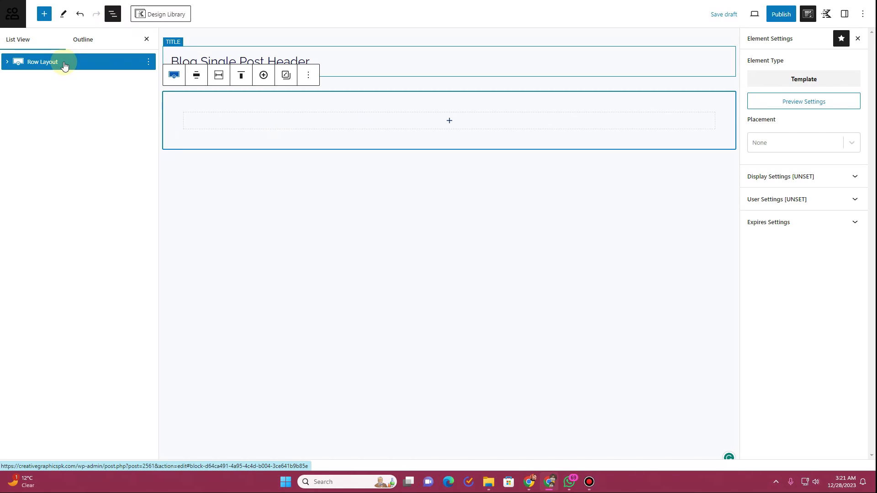
pyautogui.click(843, 17)
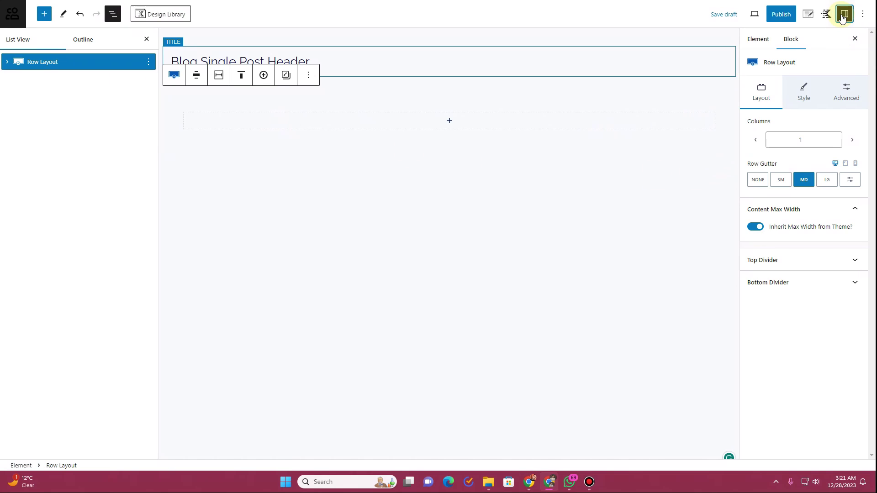
pyautogui.click(807, 99)
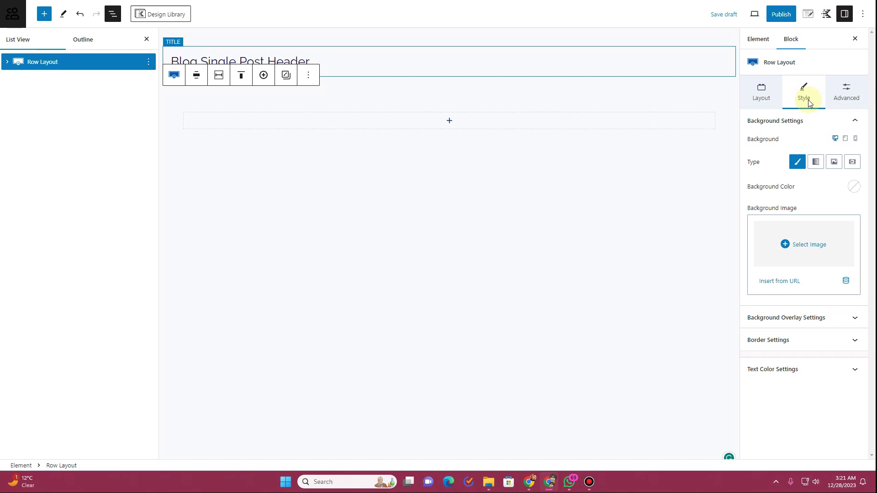
pyautogui.click(846, 90)
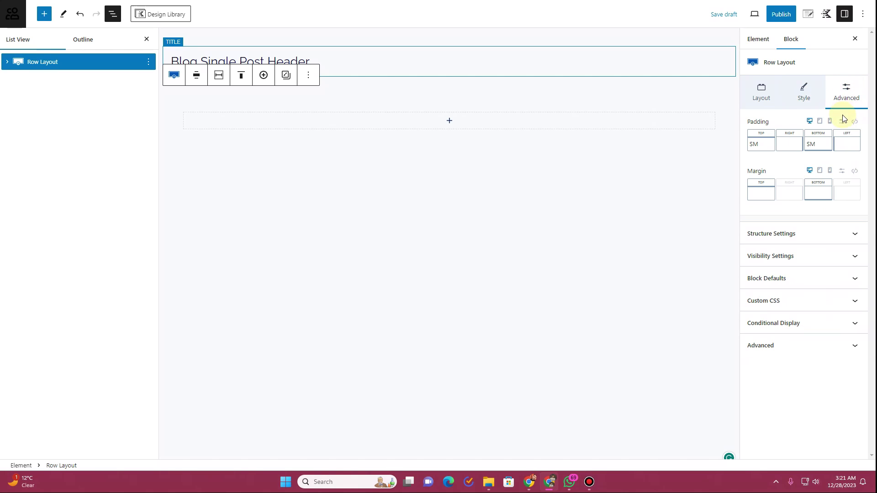
pyautogui.click(762, 146)
pyautogui.moveTo(783, 184); pyautogui.dragTo(844, 183)
pyautogui.click(823, 144)
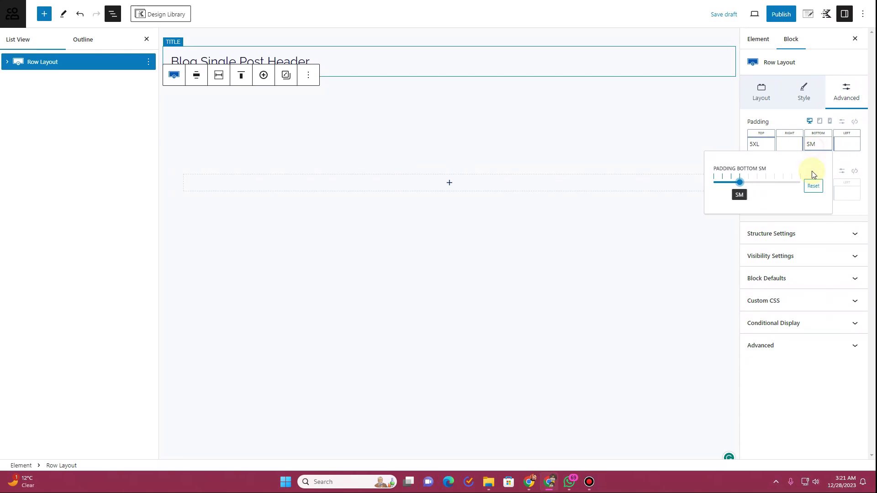
pyautogui.moveTo(757, 186); pyautogui.dragTo(803, 192)
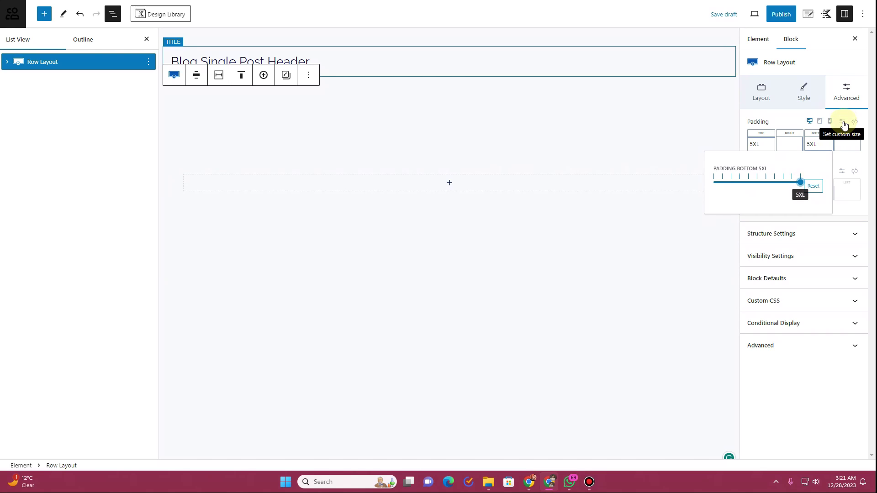
# Switch the row's padding to custom sizes in percent and set both top and bottom to 15%
pyautogui.click(843, 123)
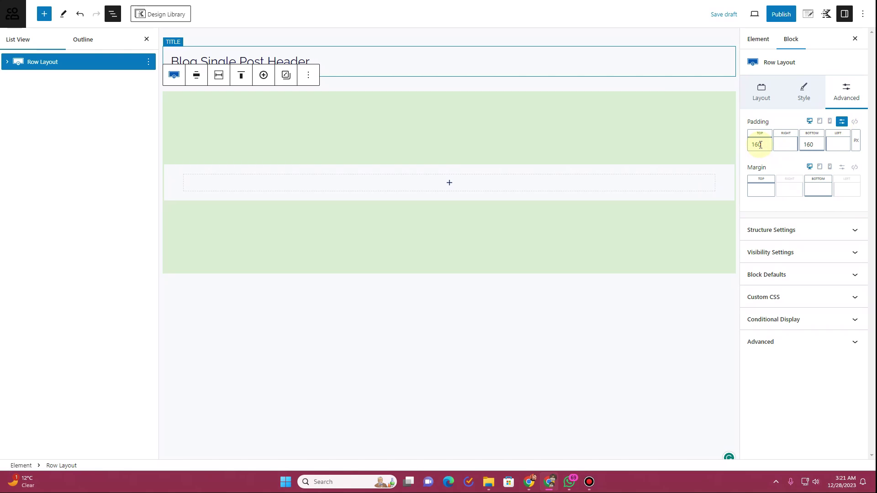
pyautogui.click(856, 141)
pyautogui.click(854, 173)
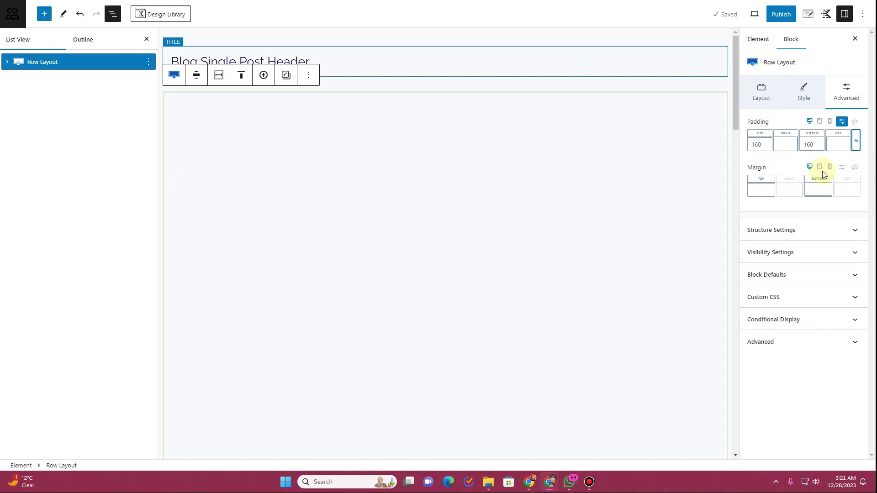
pyautogui.moveTo(764, 145); pyautogui.dragTo(748, 145)
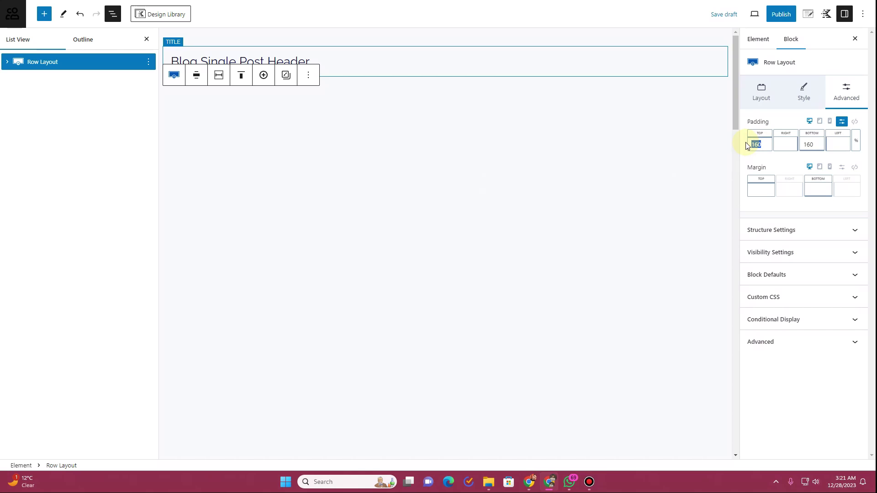
pyautogui.write('15')
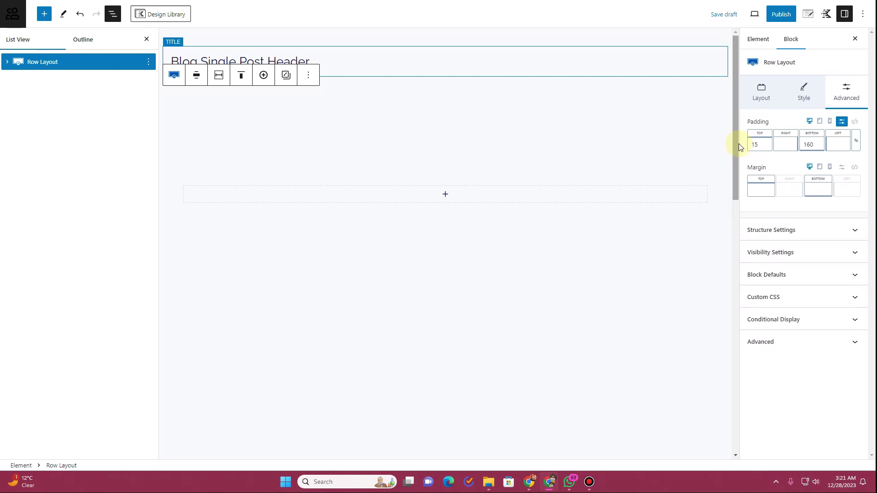
pyautogui.moveTo(814, 144); pyautogui.dragTo(800, 145)
pyautogui.write('15')
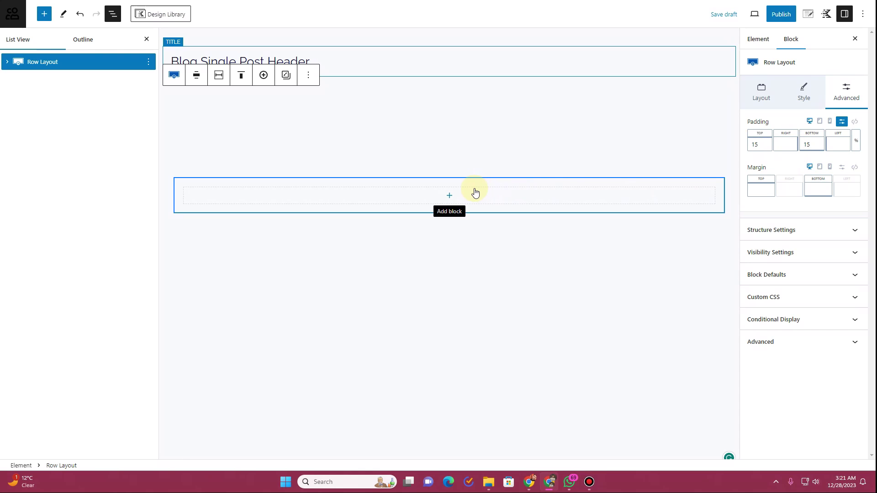
# Give the row the blue palette background color 4D40FF
pyautogui.click(806, 98)
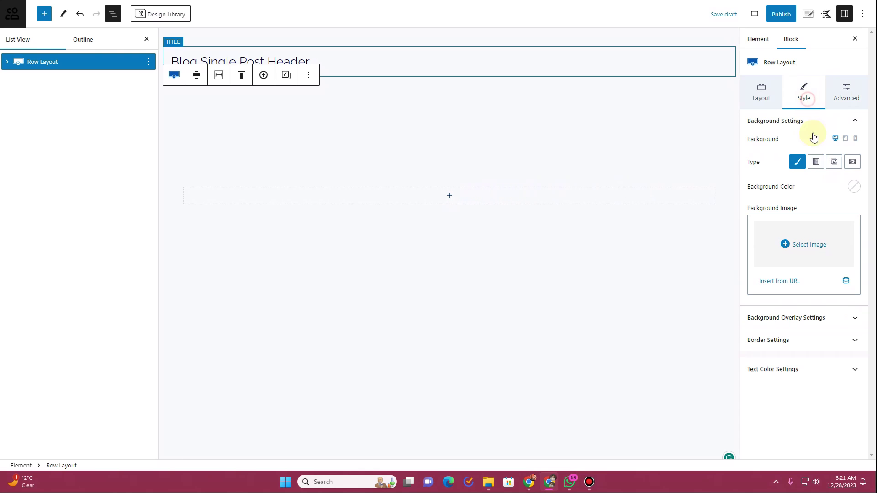
pyautogui.click(853, 186)
pyautogui.click(741, 168)
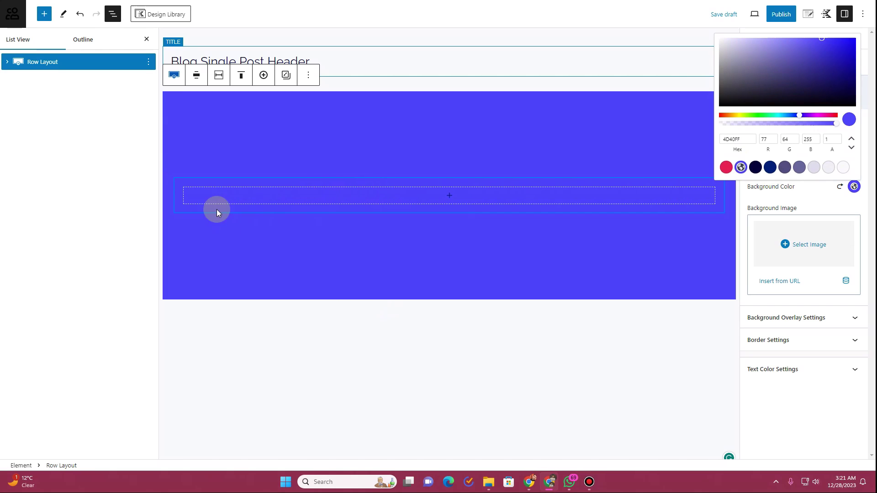
# Find the Text (Adv) block by searching for "head" and place it inside the row
pyautogui.click(44, 13)
pyautogui.click(69, 49)
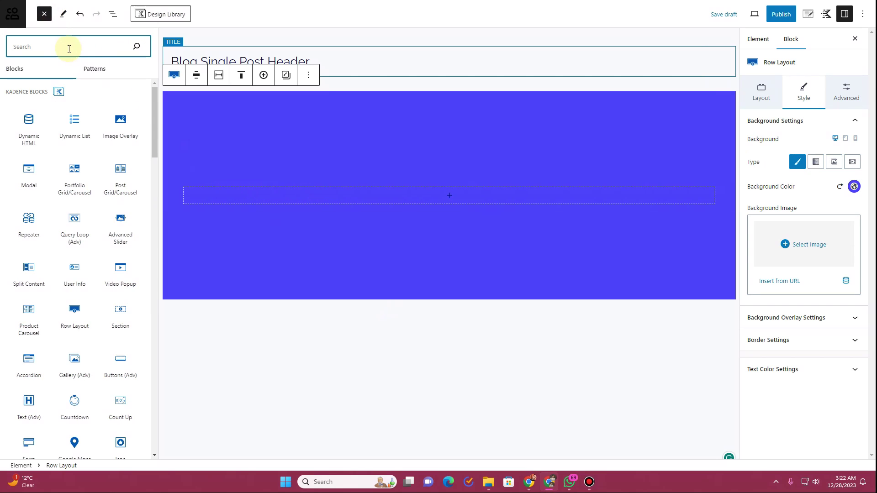
pyautogui.write('head')
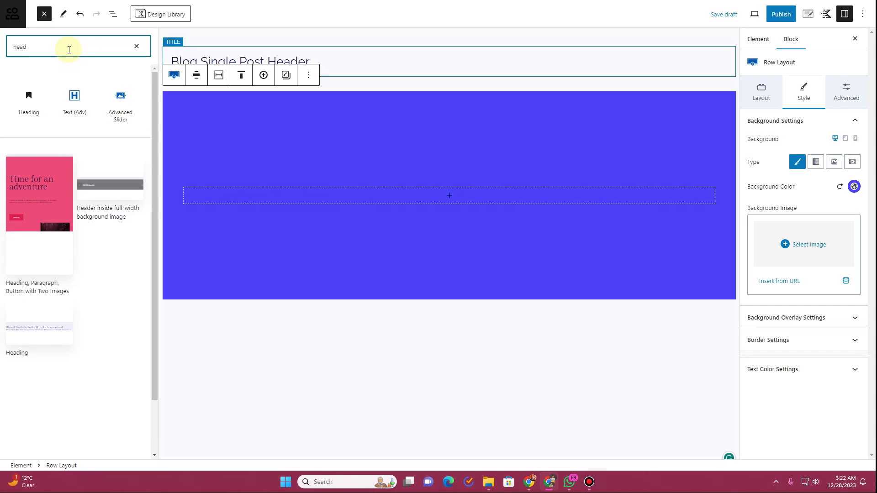
pyautogui.moveTo(74, 99)
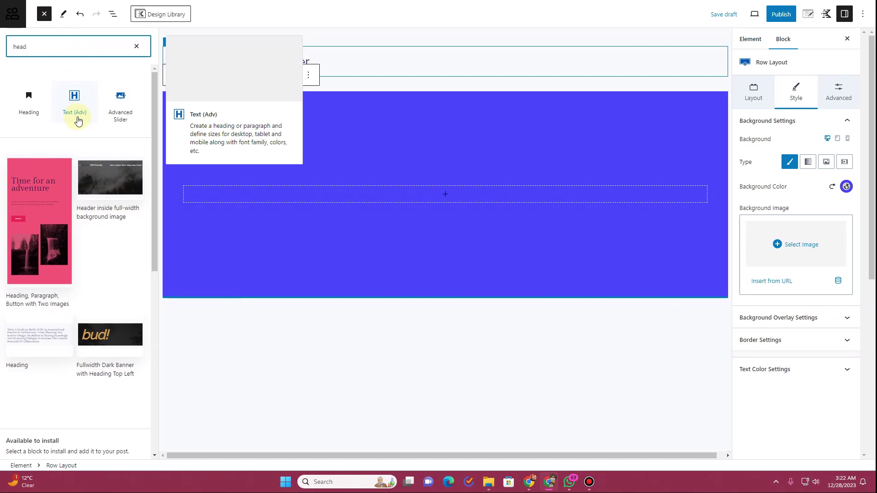
pyautogui.moveTo(75, 98); pyautogui.dragTo(335, 194)
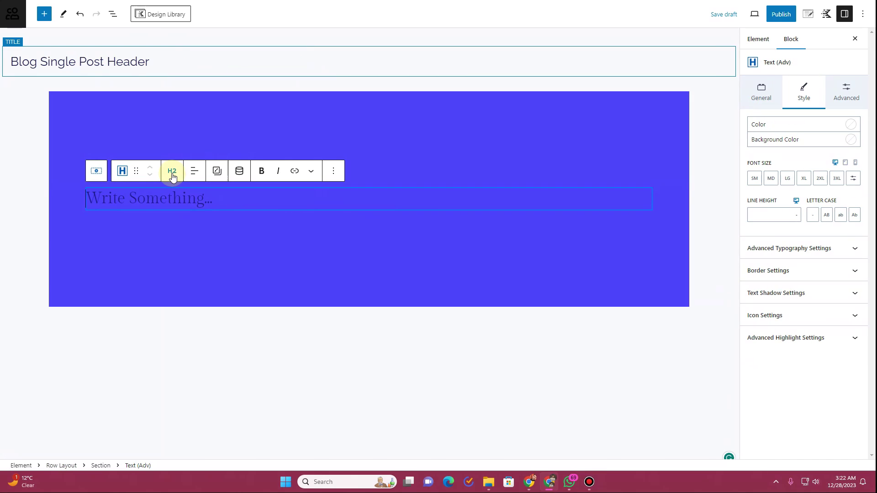
# Make the text block a Heading 1 and color its text with the lightest palette color
pyautogui.click(172, 176)
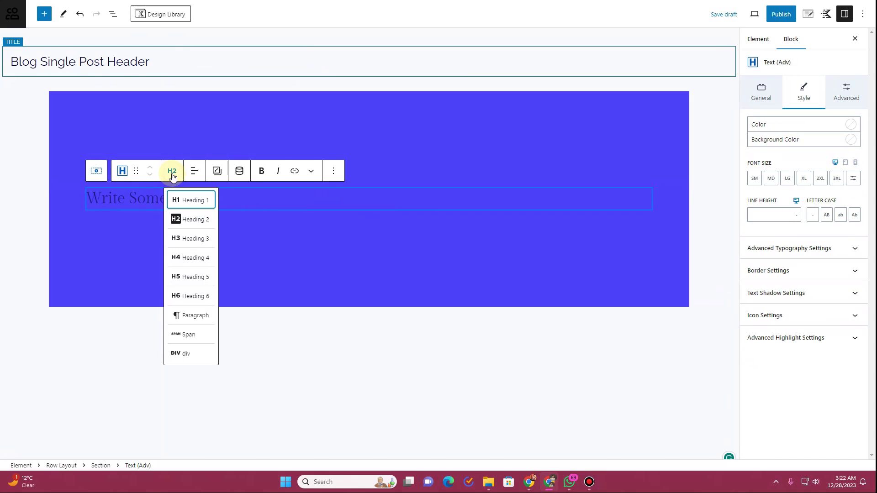
pyautogui.click(194, 203)
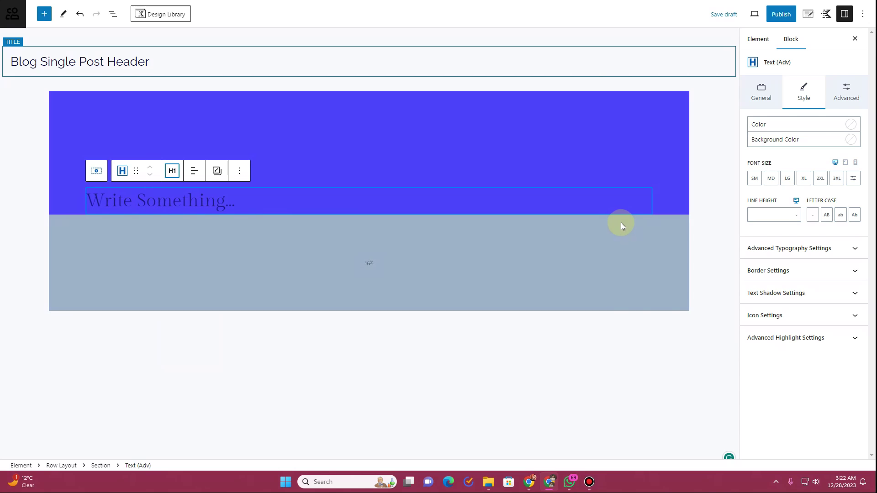
pyautogui.click(851, 124)
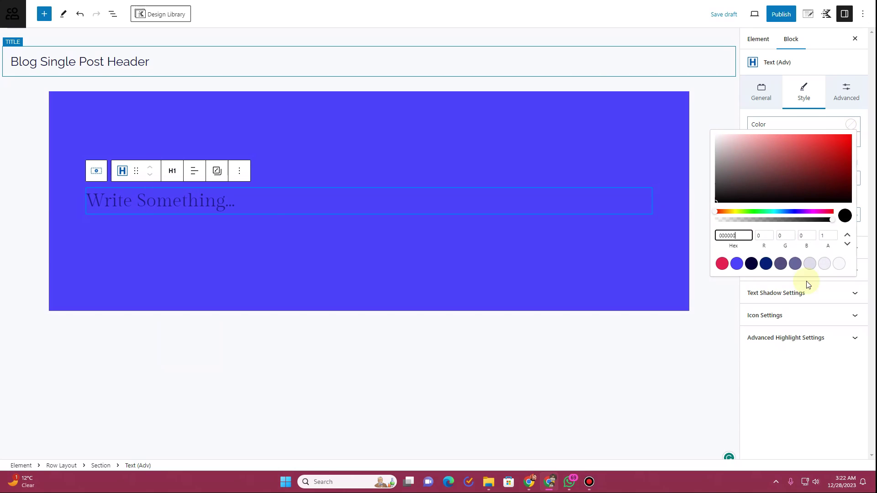
pyautogui.click(839, 264)
pyautogui.click(819, 391)
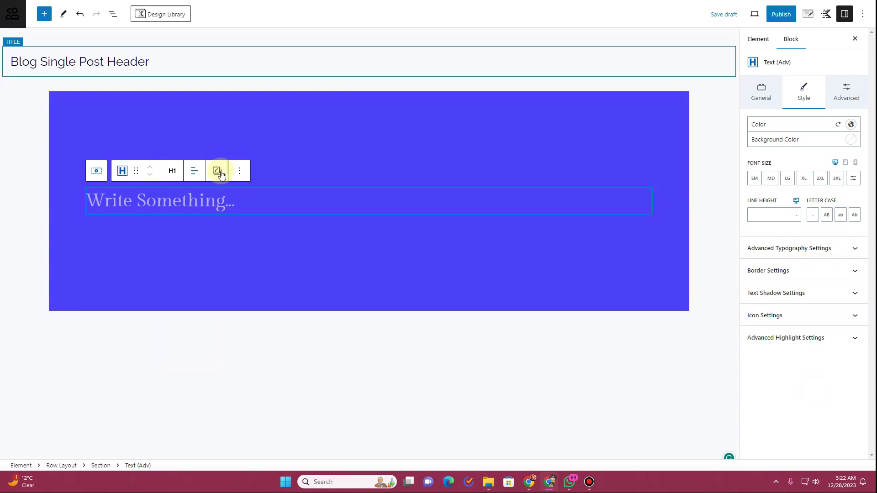
# Fill the heading with dynamic content showing the Post Title of the current post
pyautogui.click(763, 95)
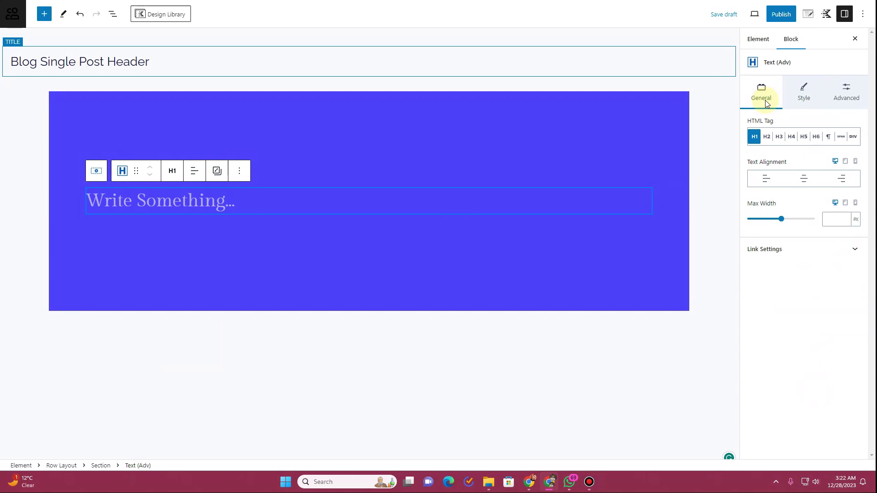
pyautogui.click(803, 93)
pyautogui.click(185, 203)
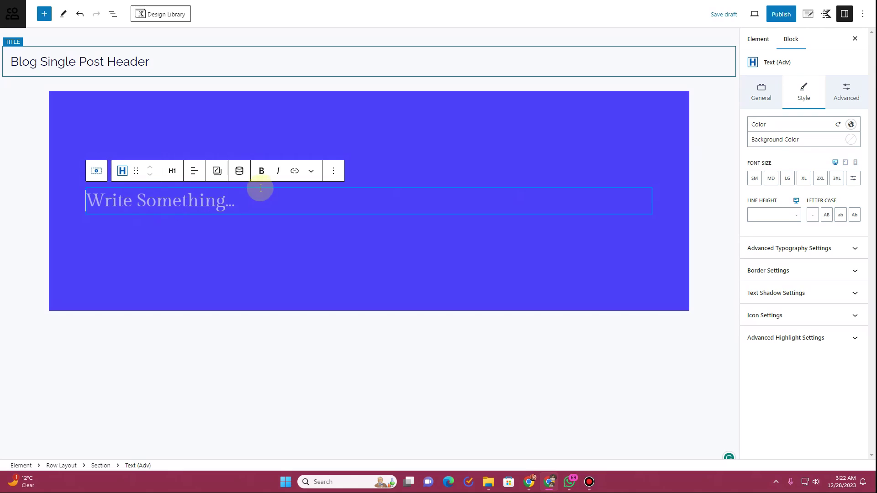
pyautogui.click(239, 172)
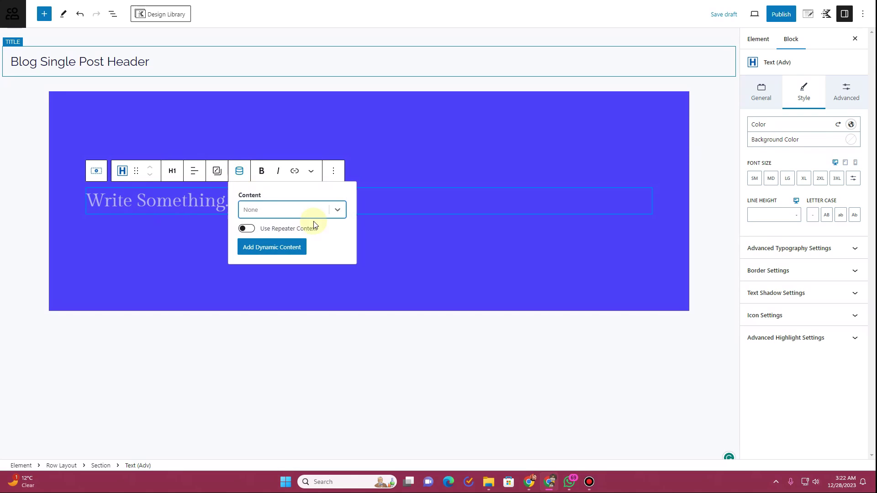
pyautogui.click(338, 212)
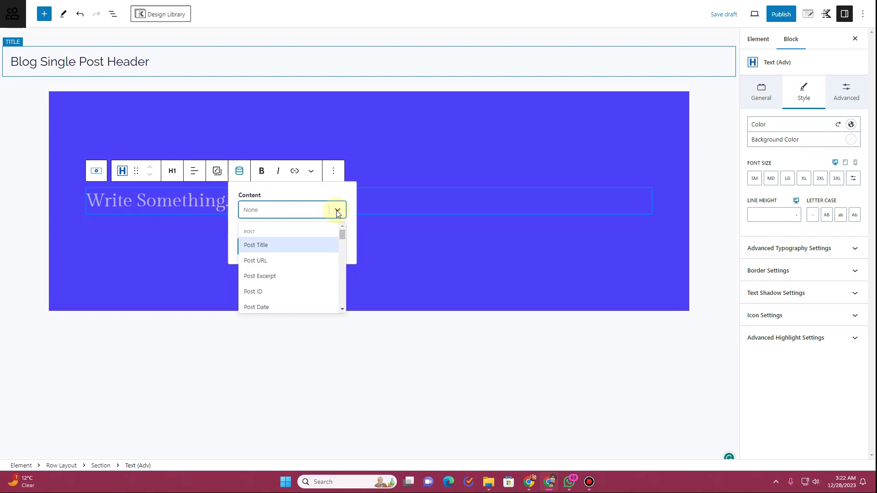
pyautogui.click(262, 246)
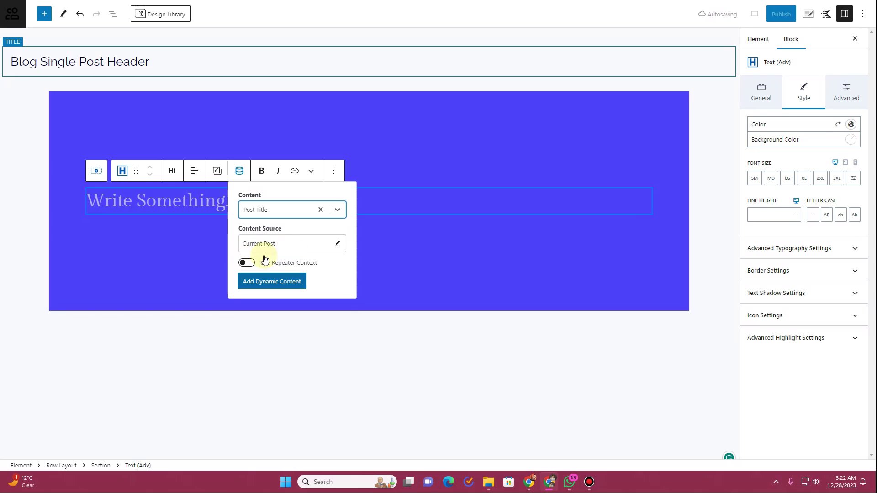
pyautogui.click(268, 281)
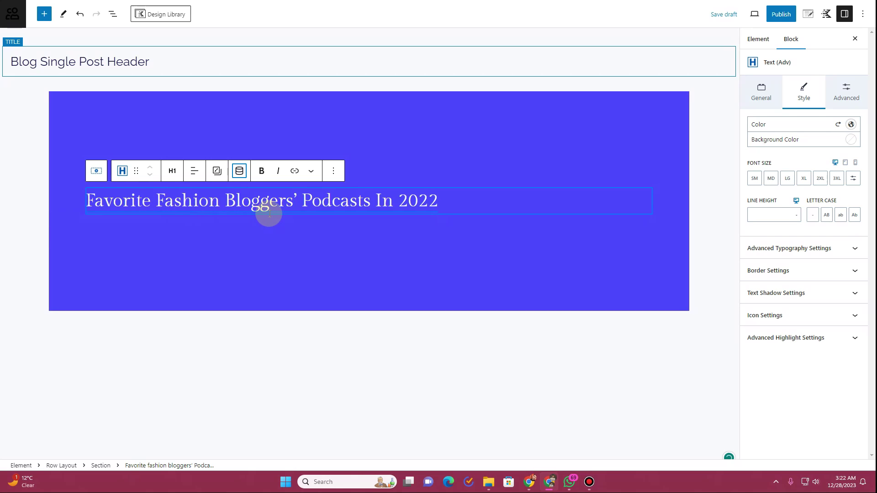
# Center-align the post title heading
pyautogui.click(194, 171)
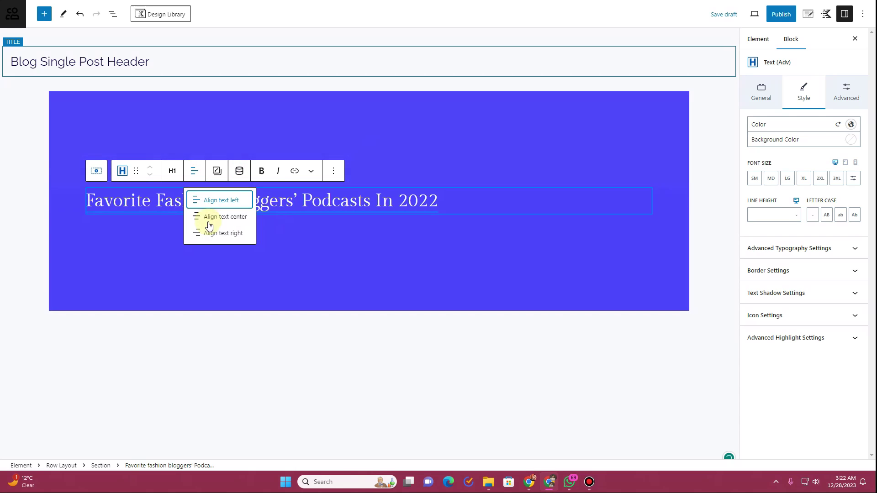
pyautogui.click(215, 222)
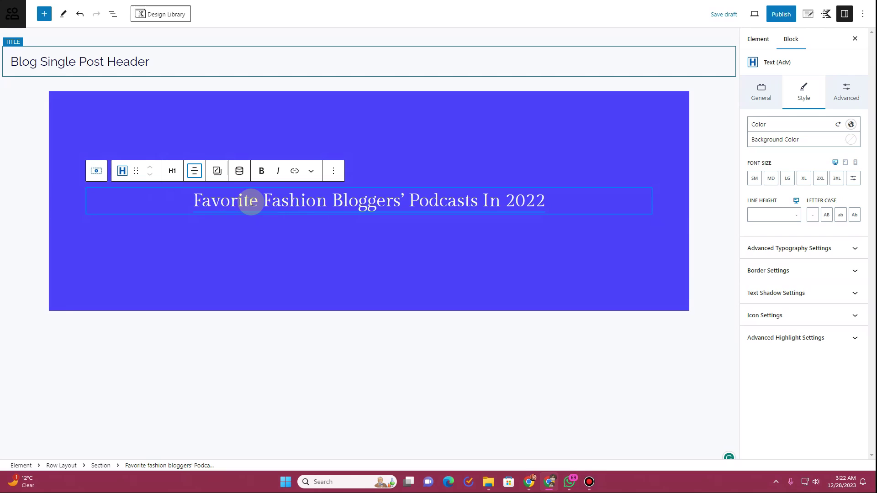
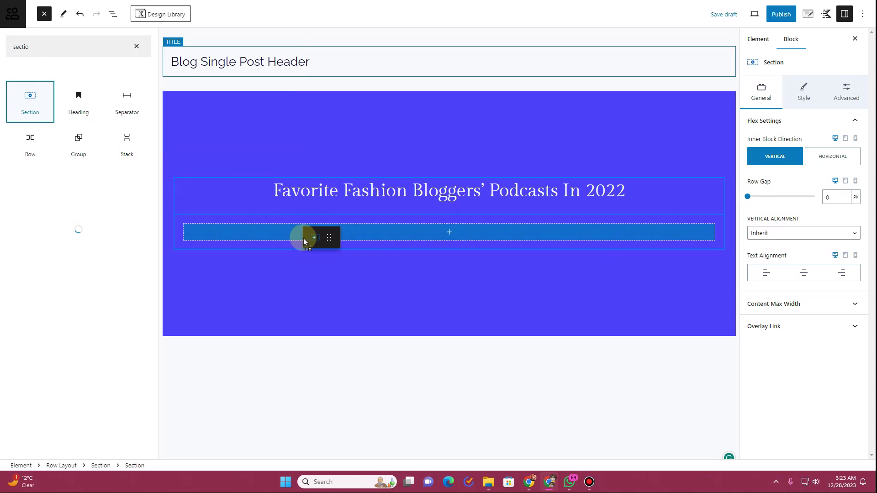
# Duplicate the innermost section below the heading and place an Icon block in the first of the two sections
pyautogui.click(119, 19)
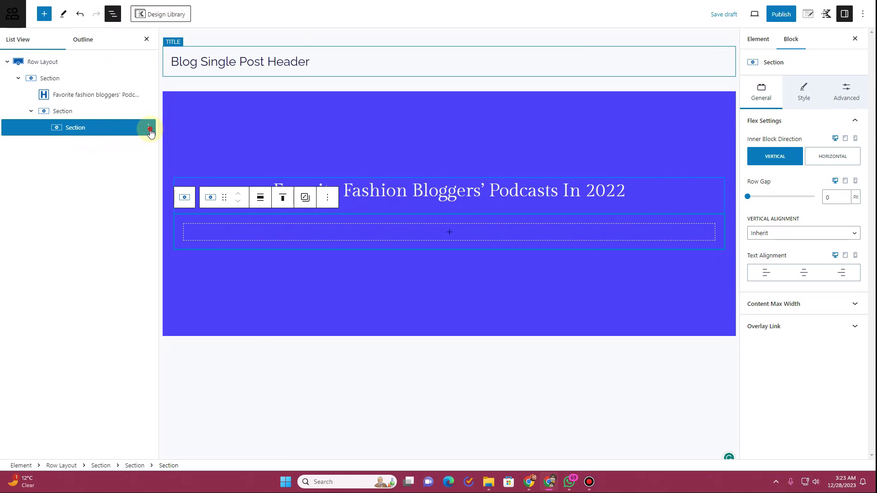
pyautogui.click(149, 129)
pyautogui.click(163, 182)
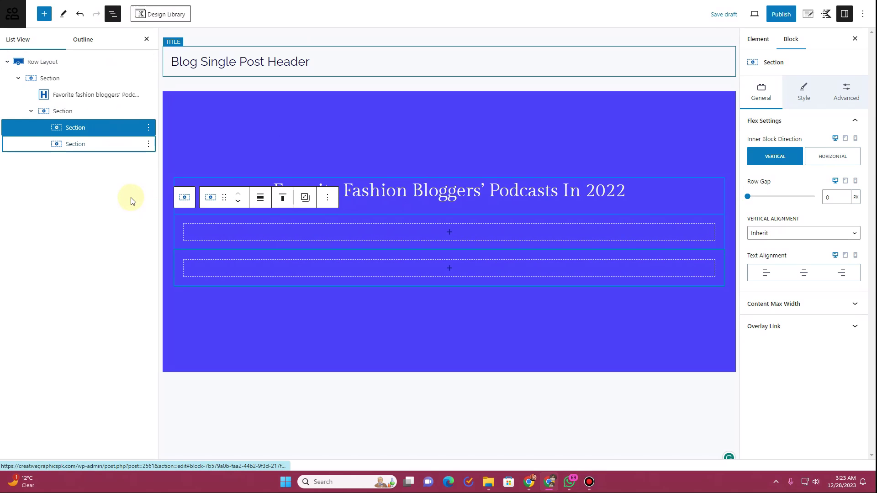
pyautogui.click(44, 14)
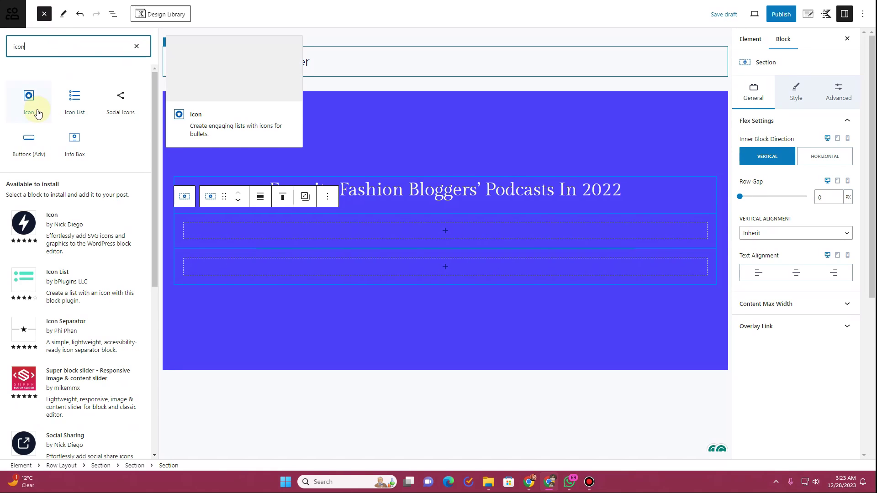
pyautogui.moveTo(29, 106); pyautogui.dragTo(289, 222)
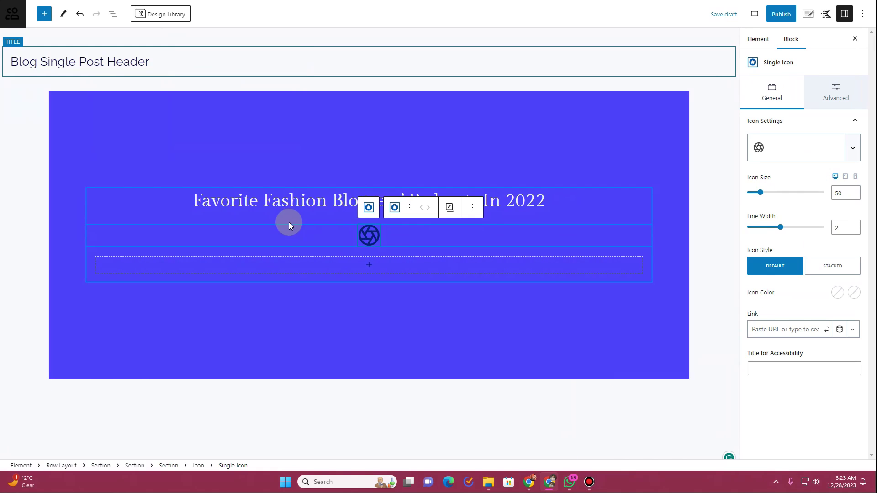
# Try to place a Text (Adv) block, found by searching for "text", next to the icon in the first inner section
pyautogui.click(44, 14)
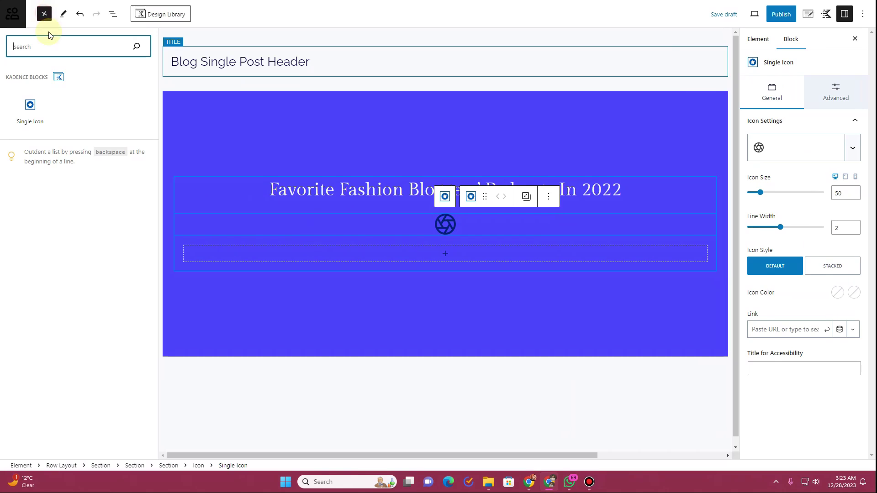
pyautogui.click(303, 341)
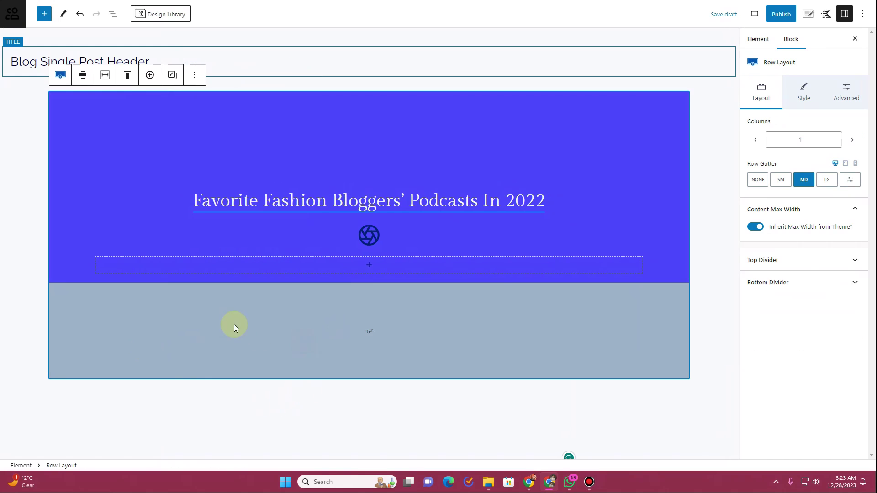
pyautogui.click(58, 46)
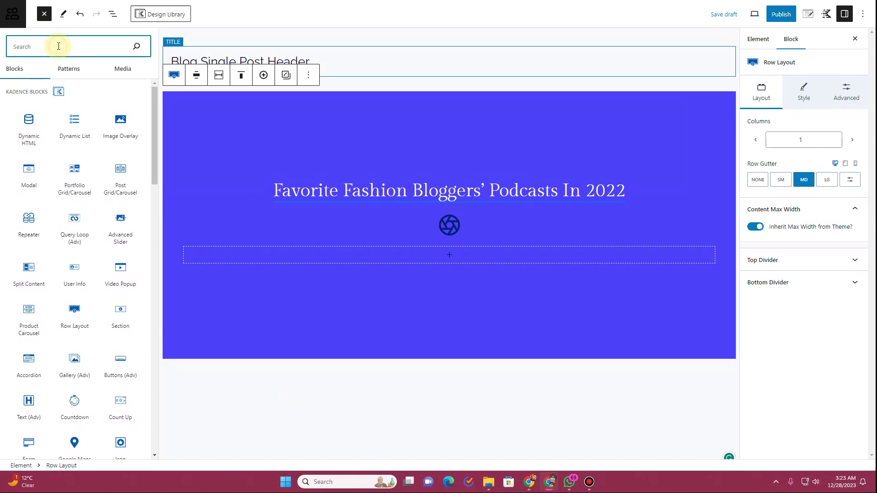
pyautogui.write('text')
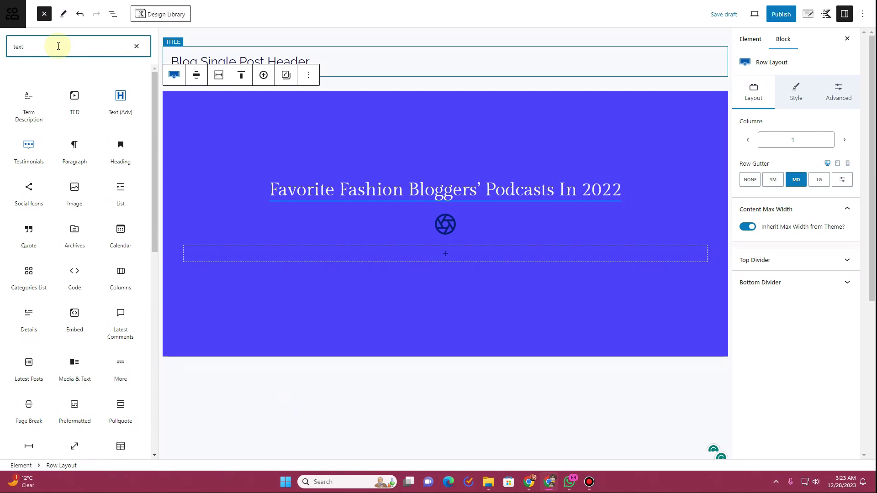
pyautogui.moveTo(54, 102); pyautogui.dragTo(458, 224)
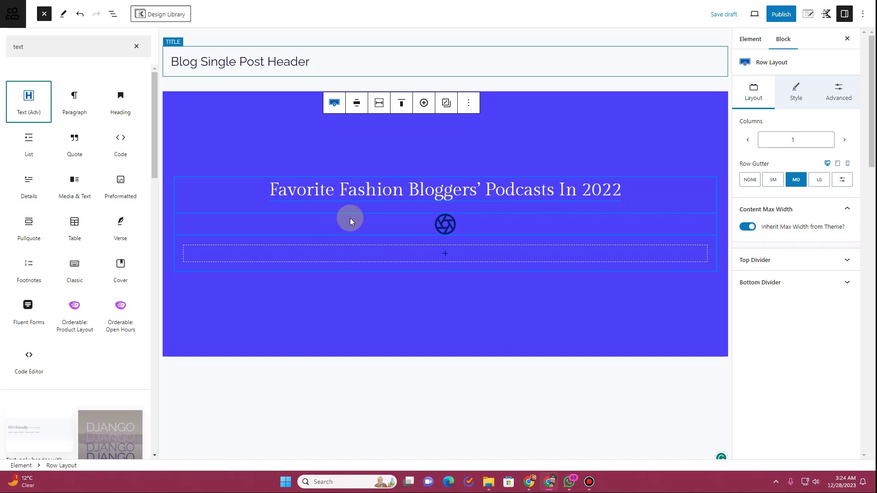
pyautogui.click(470, 226)
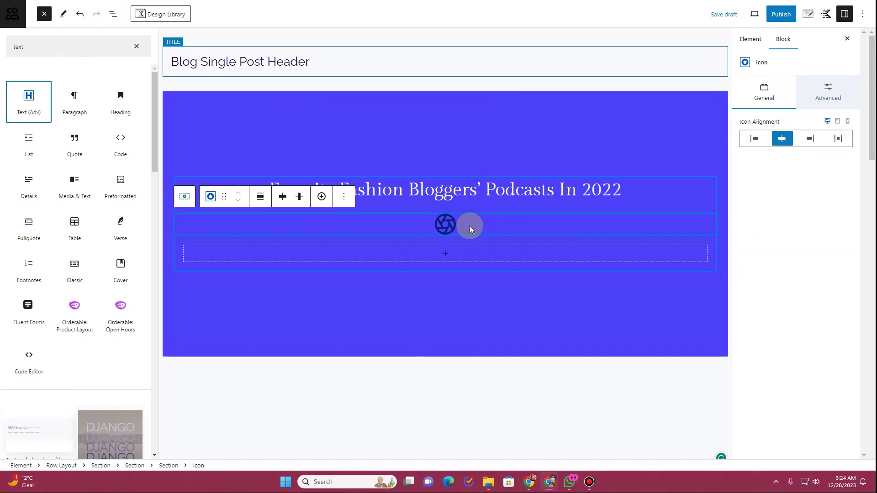
pyautogui.click(599, 252)
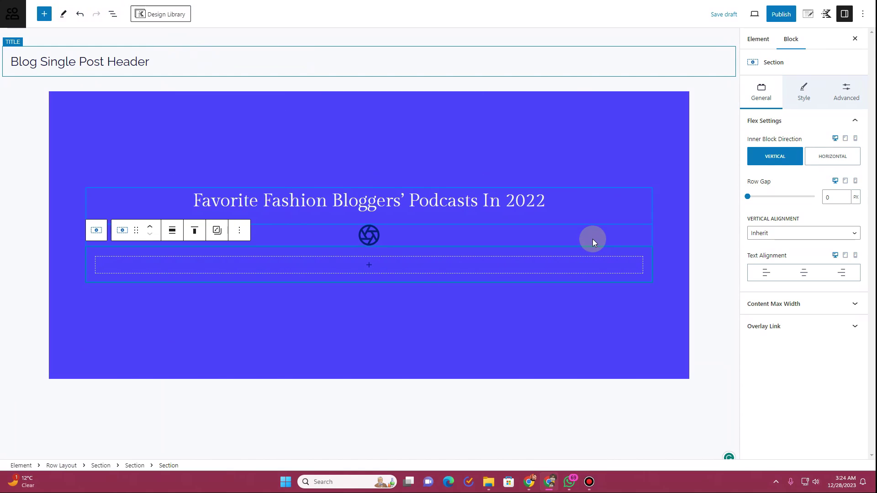
pyautogui.click(591, 238)
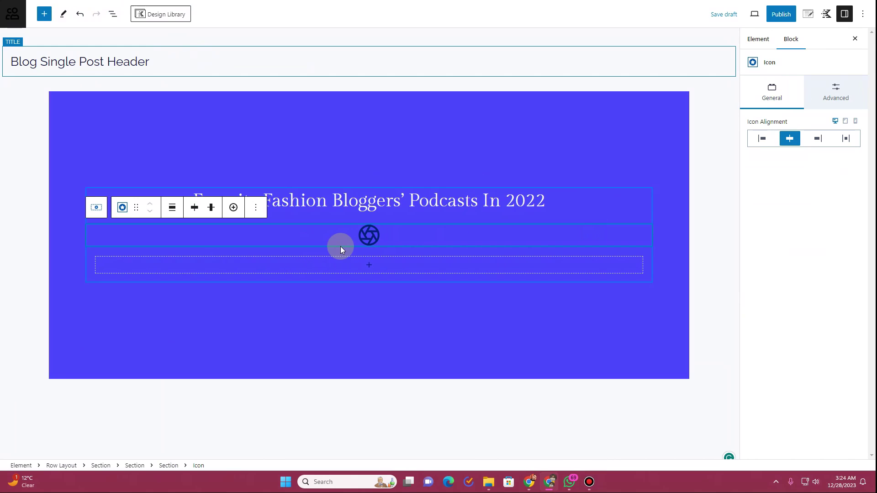
# Add a Text (Adv) block after the icon in the first inner section and make it a Paragraph
pyautogui.click(113, 14)
pyautogui.click(67, 128)
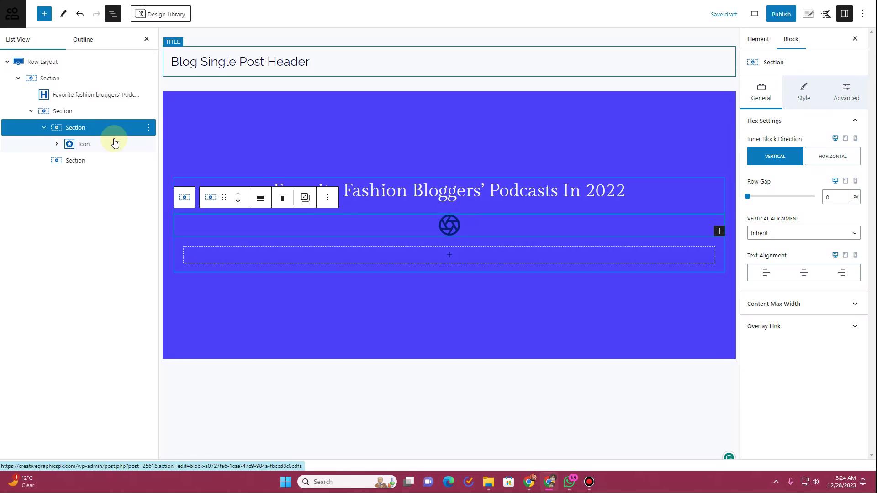
pyautogui.click(719, 232)
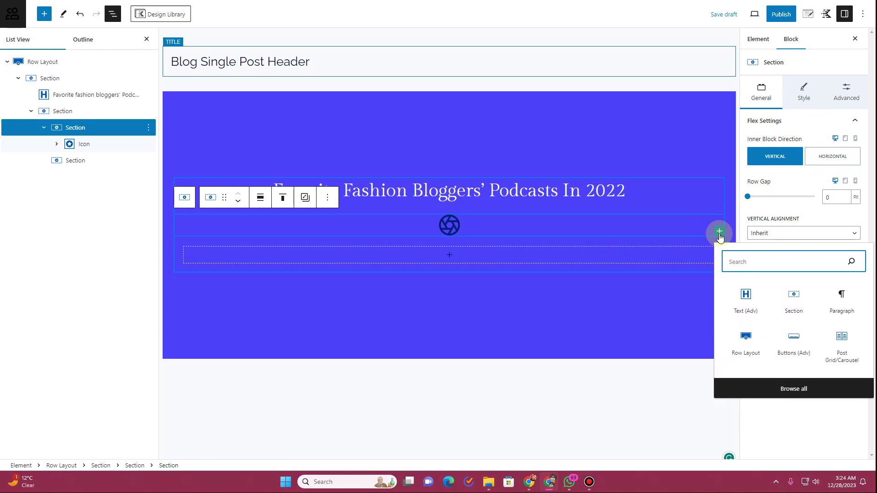
pyautogui.click(741, 316)
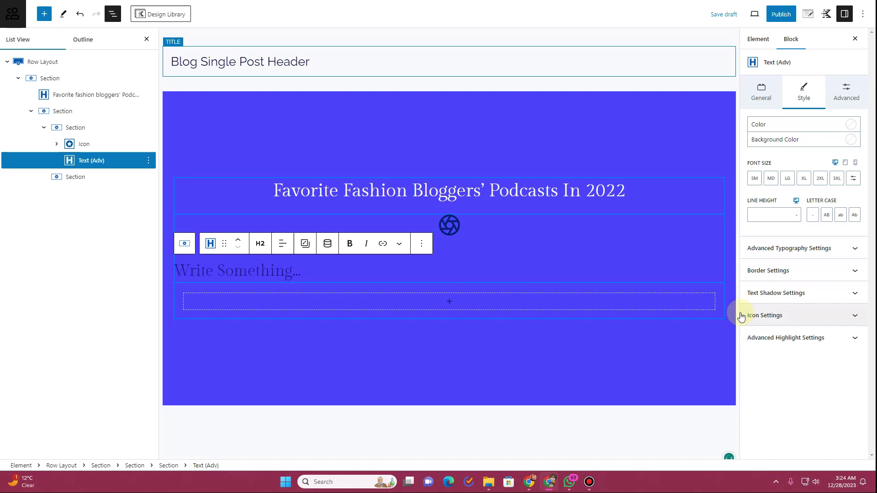
pyautogui.click(261, 247)
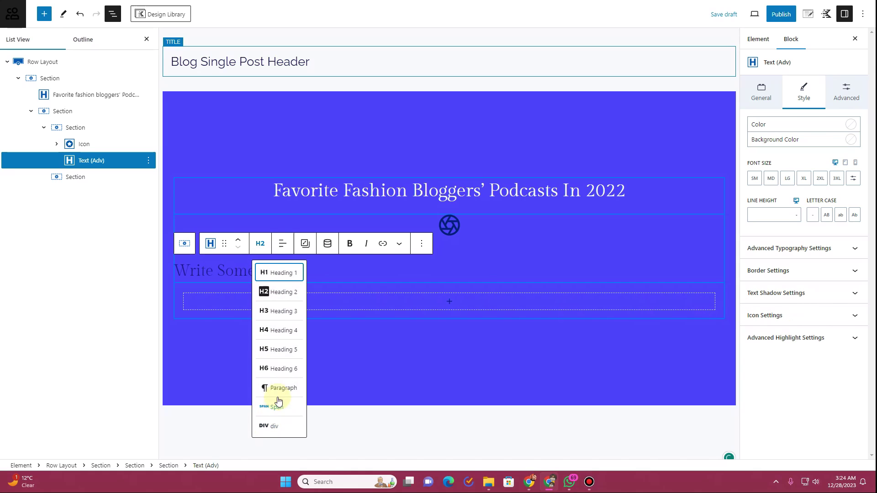
pyautogui.click(274, 386)
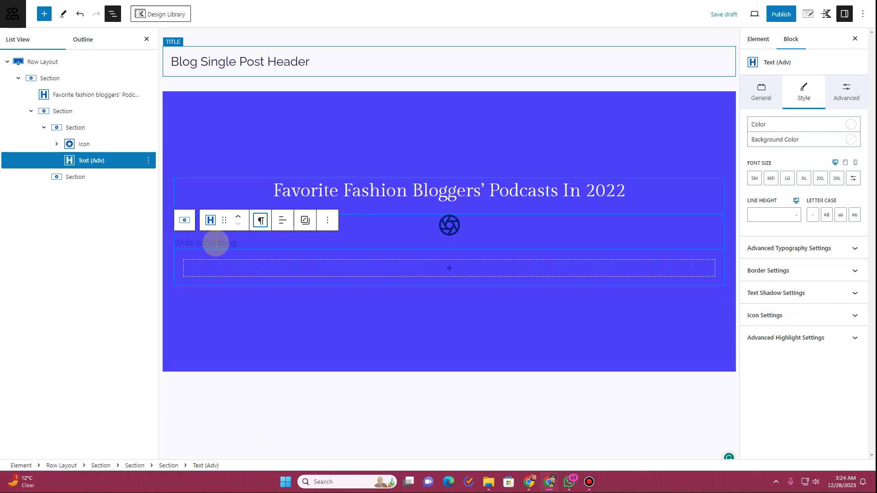
# Fill the new paragraph with dynamic content showing the Post Date of the current post
pyautogui.click(238, 243)
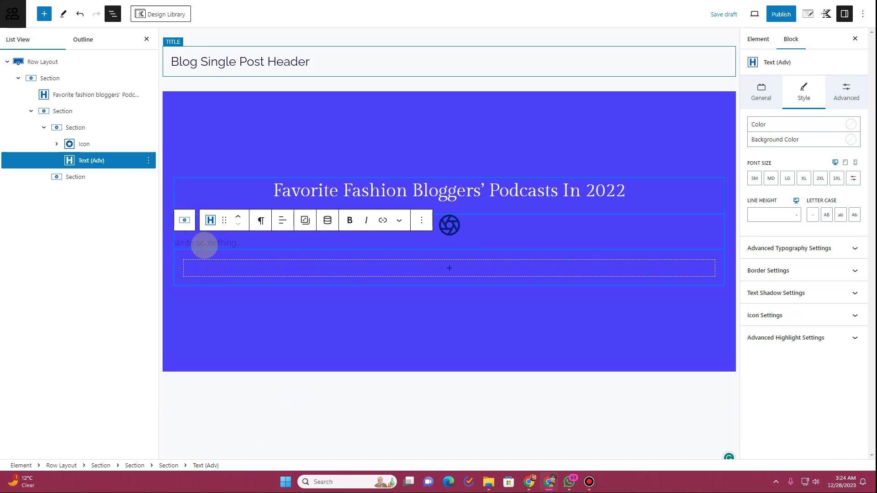
pyautogui.click(331, 223)
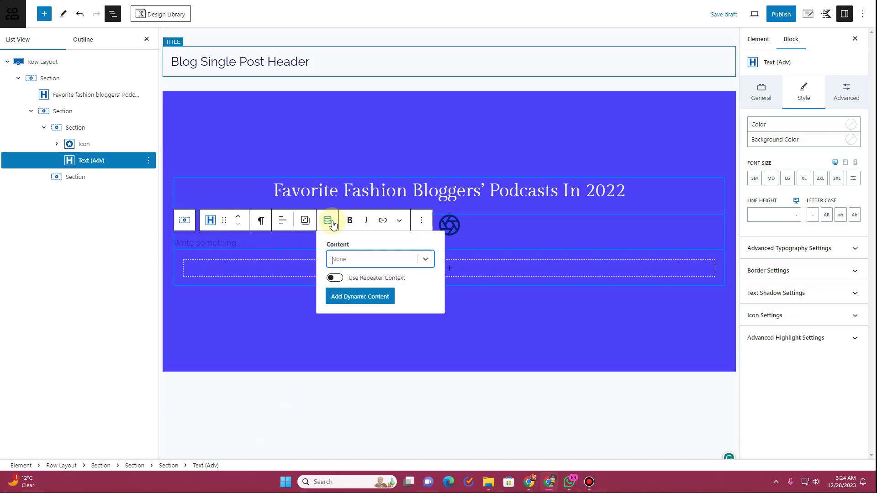
pyautogui.click(427, 261)
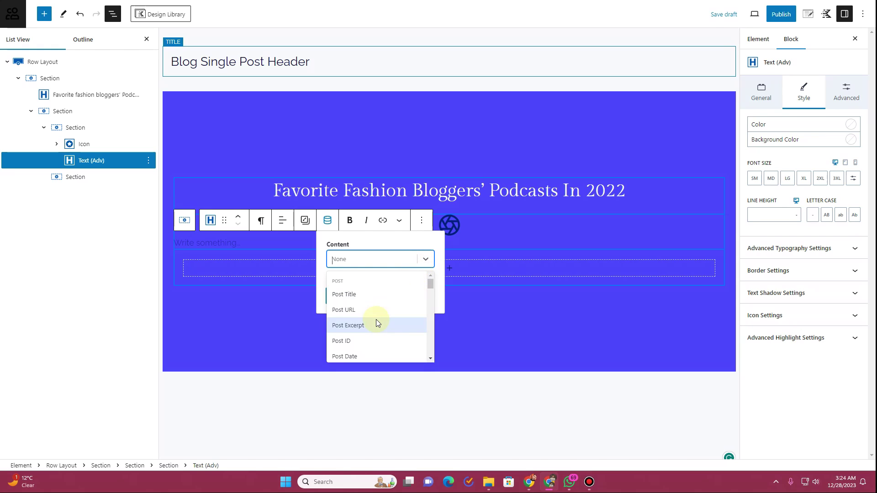
pyautogui.scroll(-1, 376, 320)
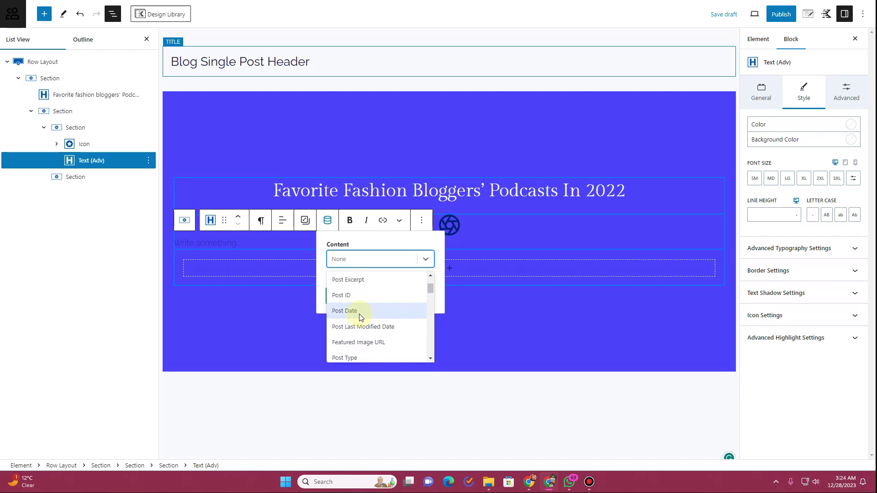
pyautogui.click(359, 314)
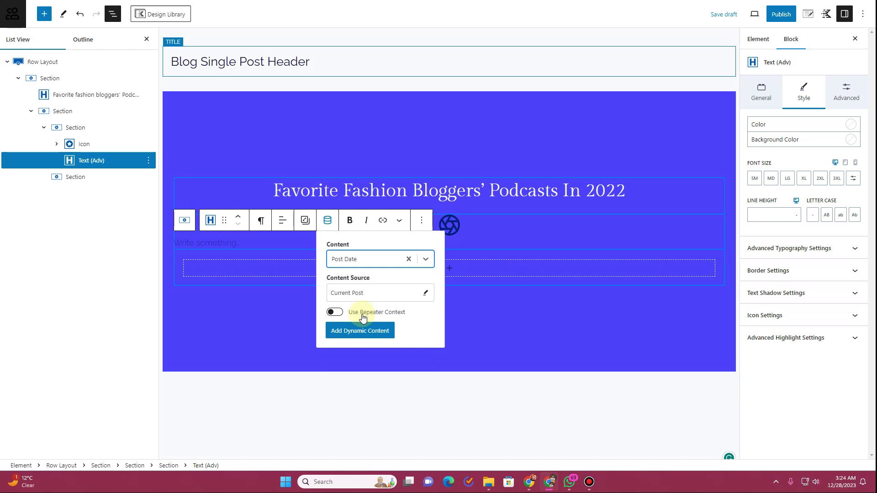
pyautogui.click(373, 335)
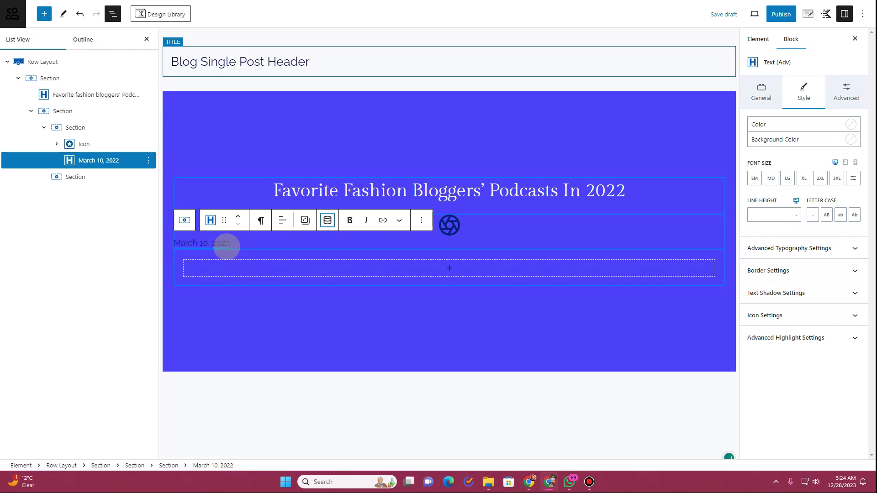
# Replace the icon above the date with the calendar line icon, found by searching for "calendar"
pyautogui.click(450, 230)
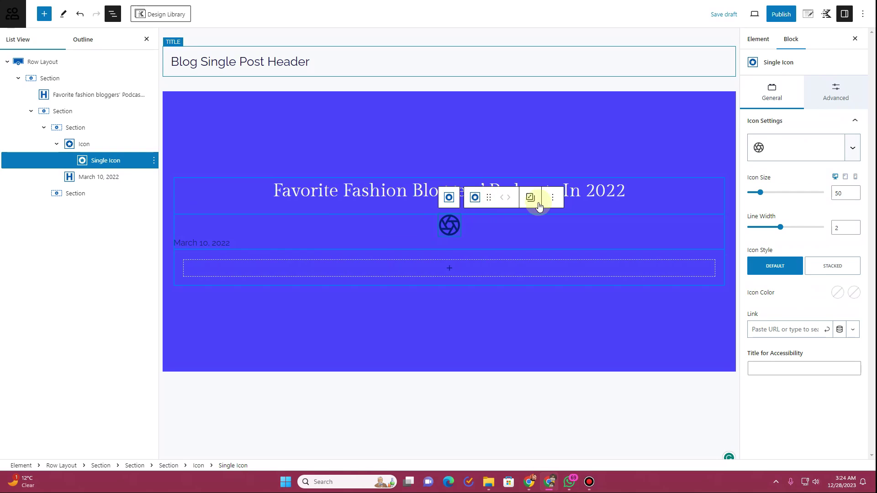
pyautogui.click(799, 156)
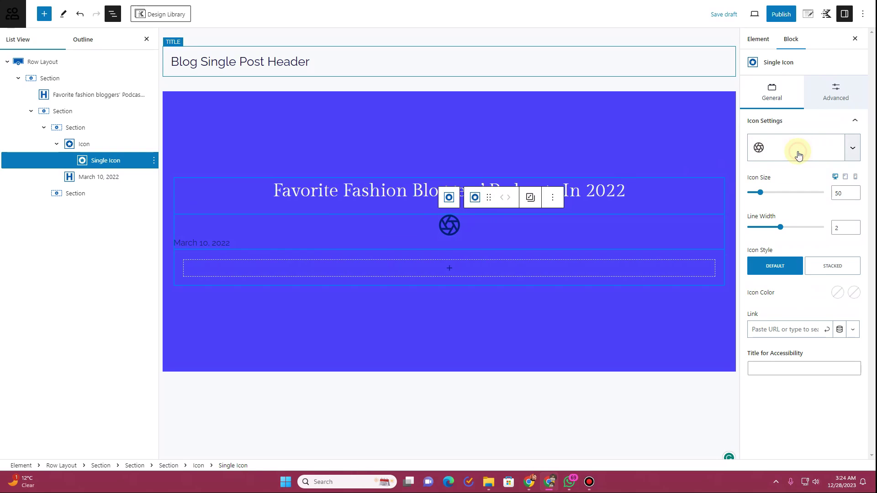
pyautogui.click(795, 161)
pyautogui.click(751, 172)
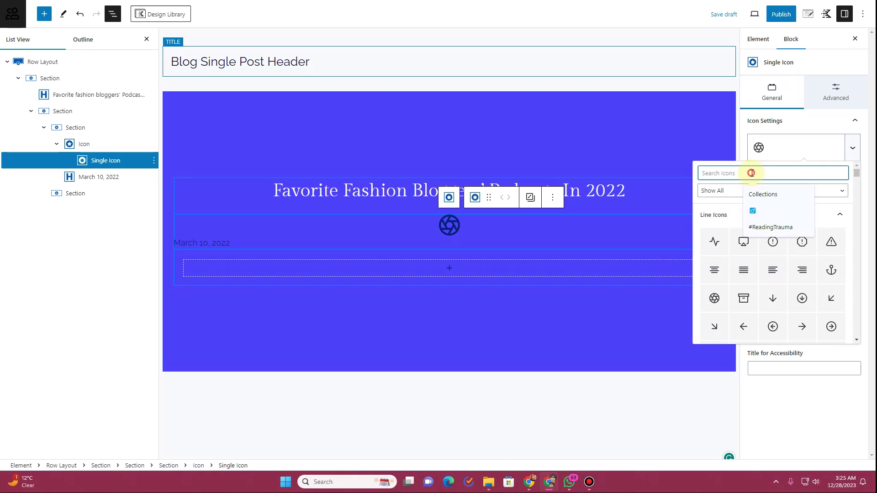
pyautogui.write('calendar')
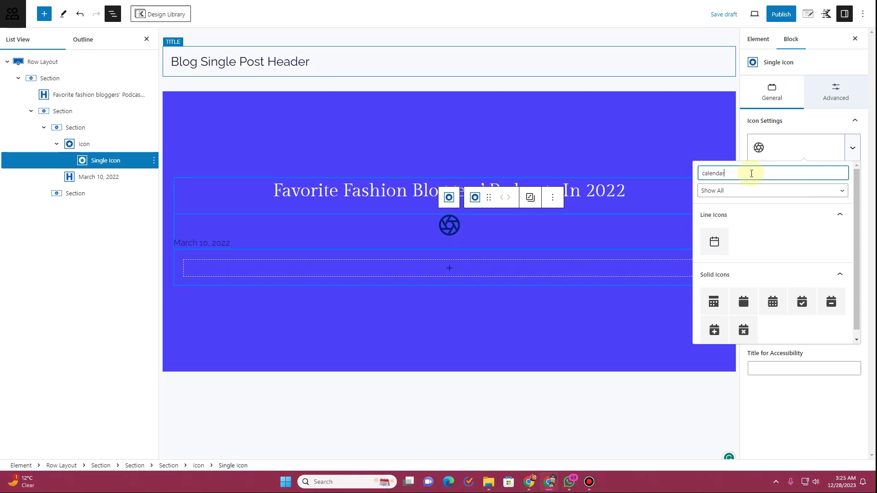
pyautogui.click(716, 242)
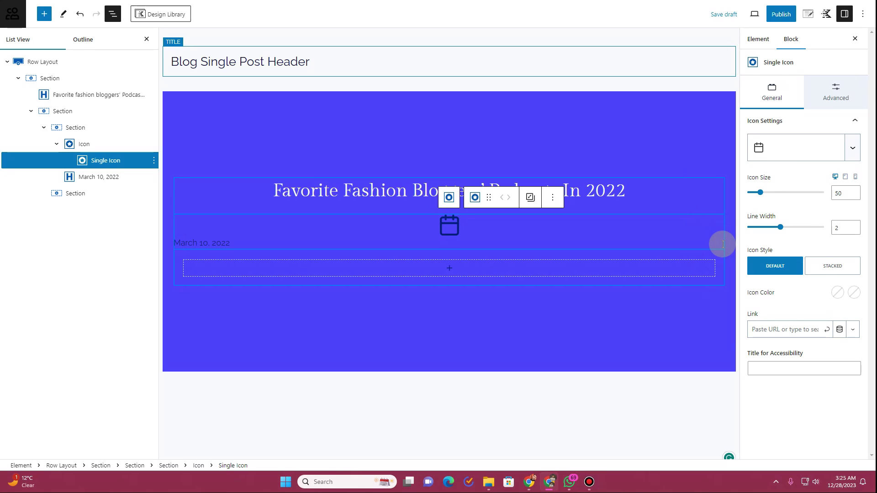
# Color the calendar icon with the lightest palette color and set its line width to 1
pyautogui.click(837, 293)
pyautogui.click(826, 274)
pyautogui.click(796, 416)
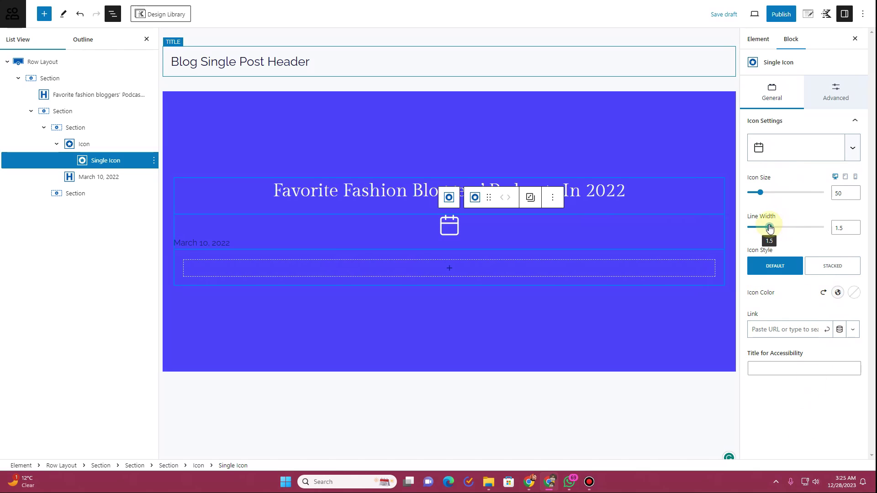
pyautogui.moveTo(763, 229); pyautogui.dragTo(758, 227)
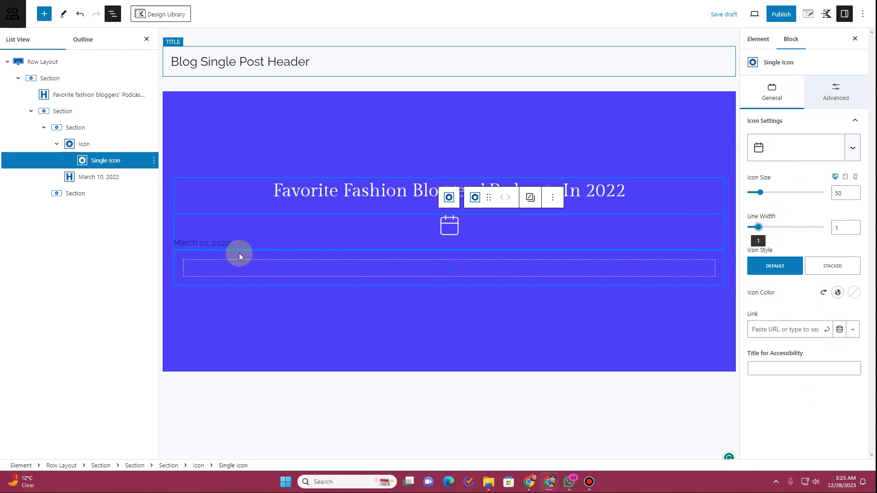
# Color the post date text with the lightest palette color, F8F9FA
pyautogui.click(207, 241)
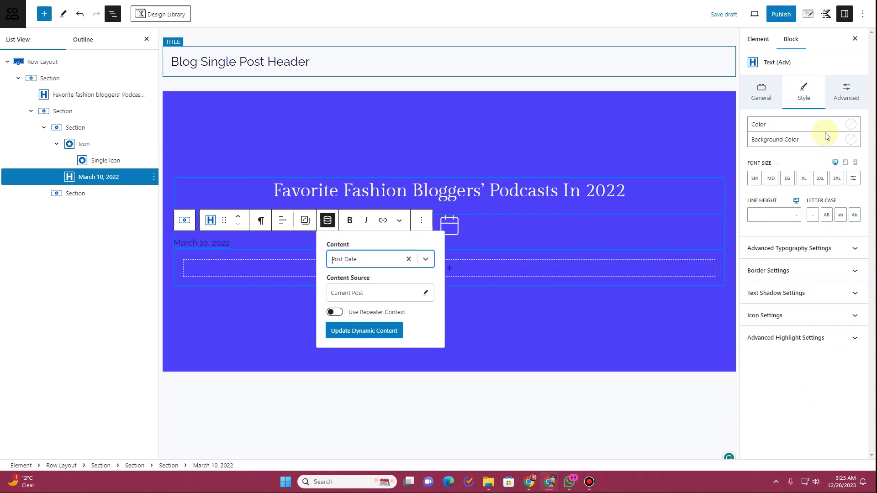
pyautogui.click(850, 127)
pyautogui.click(825, 264)
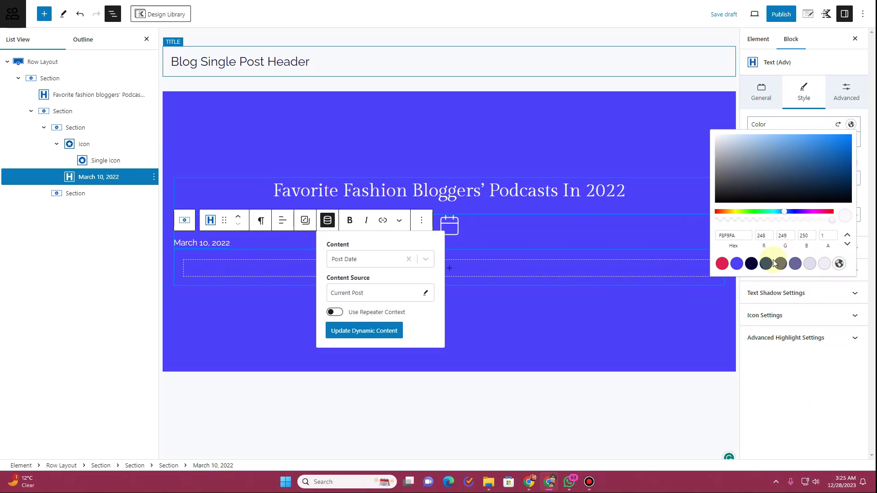
# Set the section holding the calendar icon and post date to horizontal direction and align its contents to the middle
pyautogui.click(75, 130)
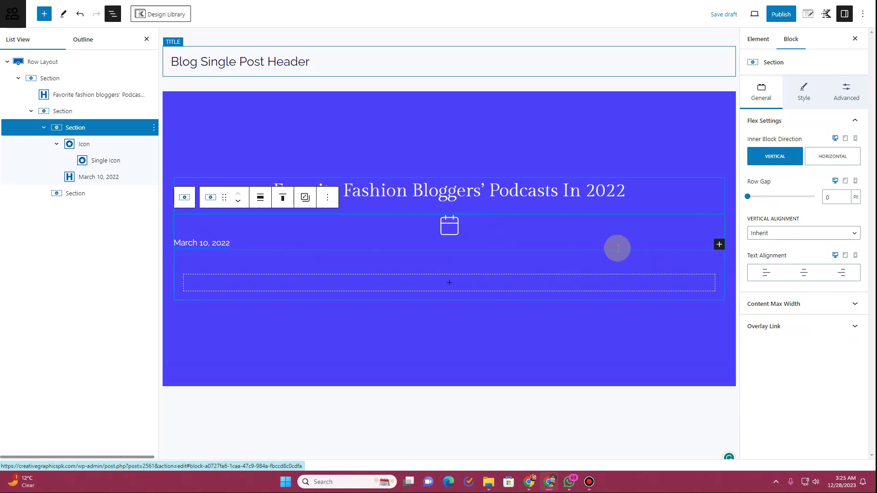
pyautogui.click(838, 157)
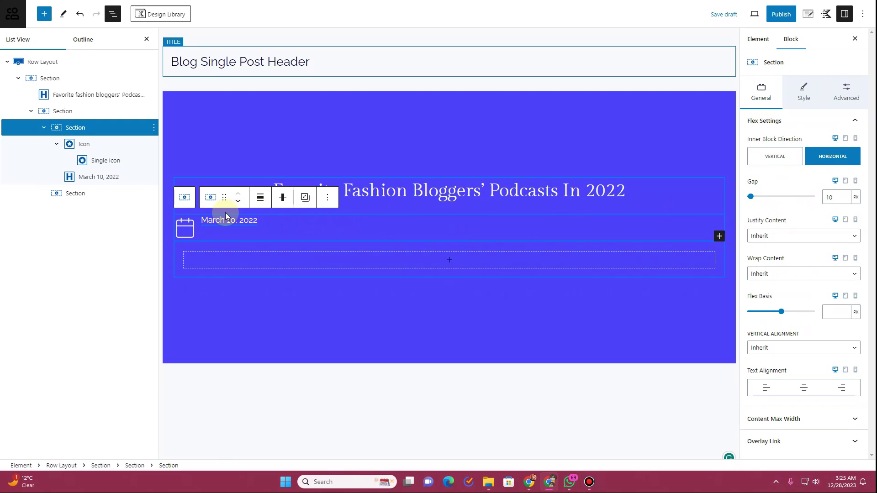
pyautogui.click(283, 197)
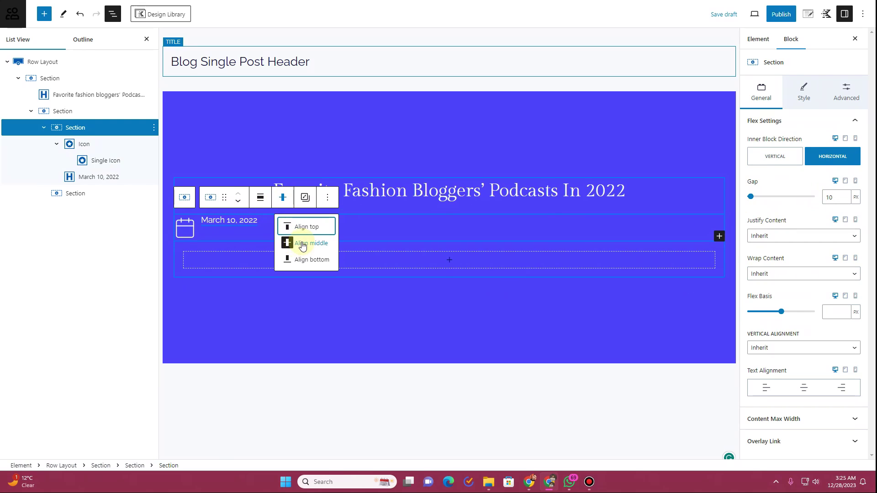
pyautogui.click(298, 244)
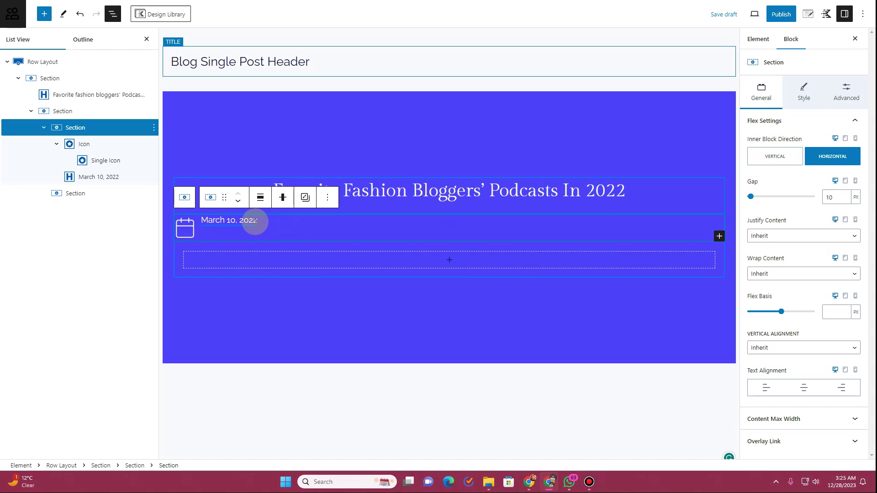
pyautogui.click(256, 222)
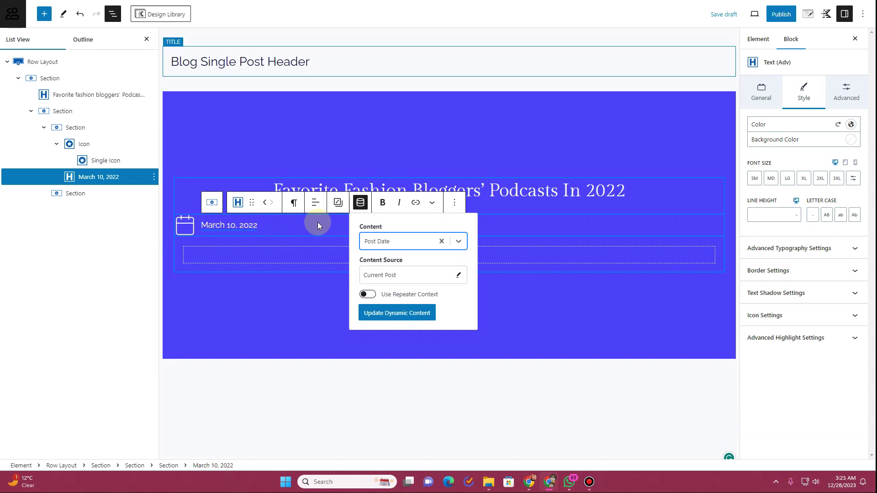
pyautogui.click(264, 299)
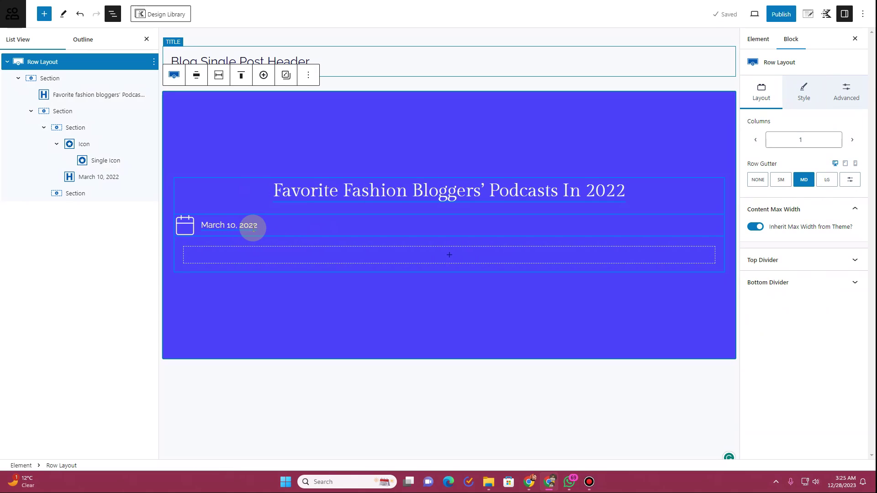
# Try to duplicate the calendar icon and the post date text separately and move the copies into the second inner section
pyautogui.click(57, 144)
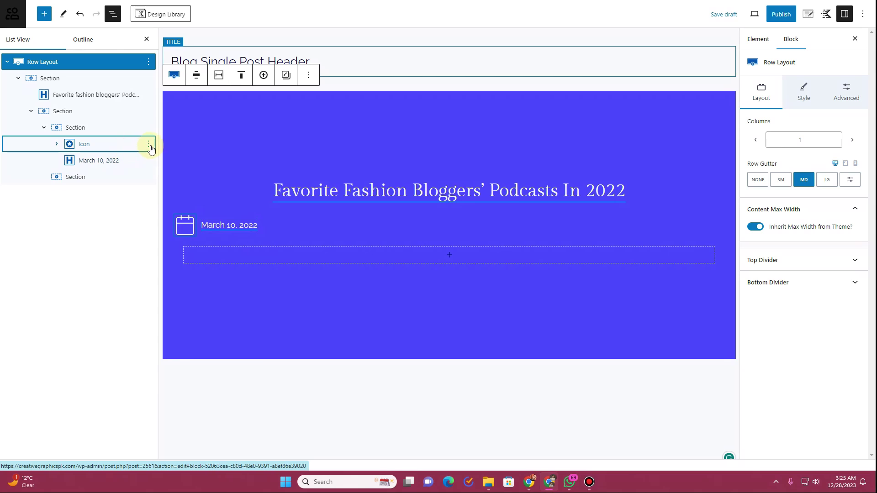
pyautogui.click(148, 144)
pyautogui.click(160, 201)
pyautogui.moveTo(85, 160); pyautogui.dragTo(84, 199)
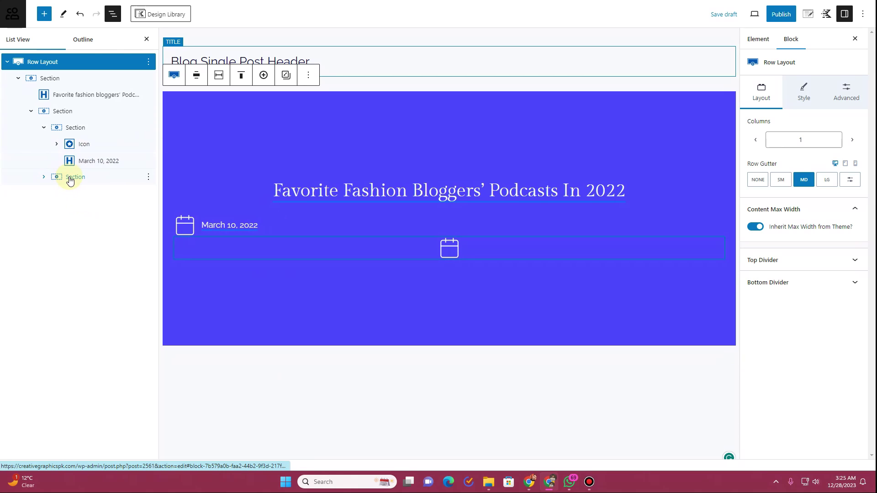
pyautogui.click(148, 160)
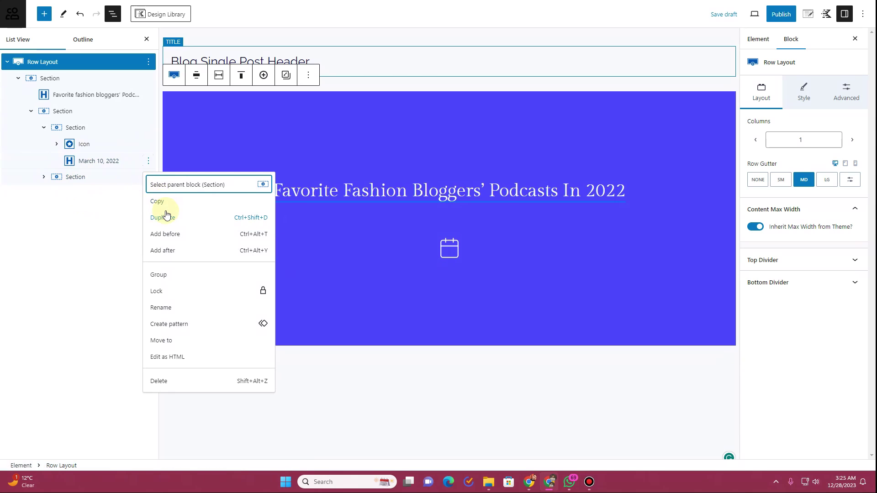
pyautogui.click(166, 218)
pyautogui.moveTo(88, 177); pyautogui.dragTo(94, 207)
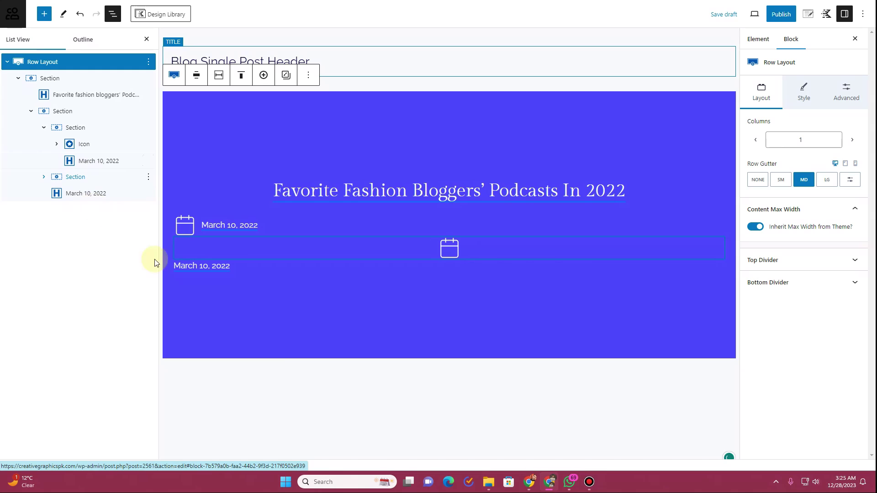
# Delete the second inner section and the duplicated post date text below it
pyautogui.click(148, 178)
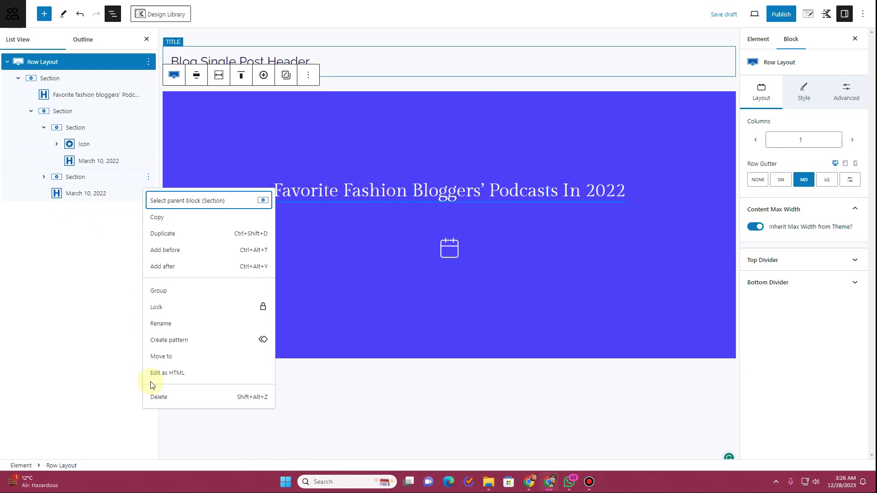
pyautogui.click(153, 396)
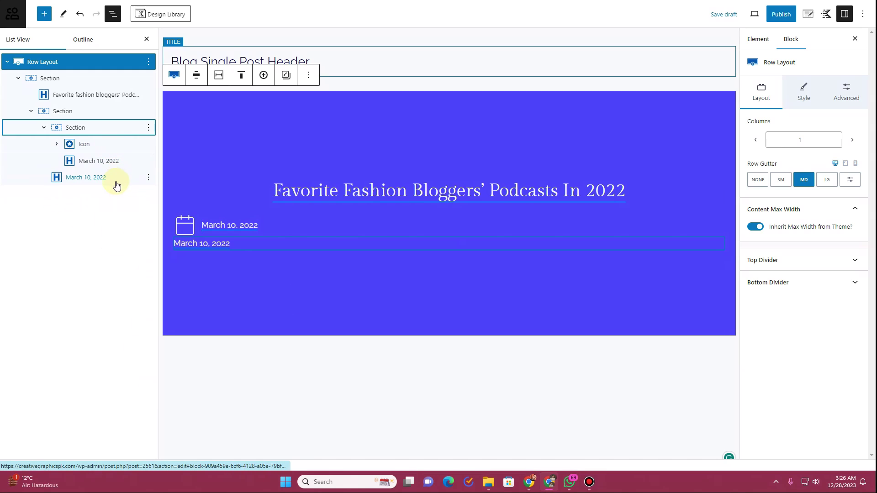
pyautogui.click(148, 178)
pyautogui.click(165, 399)
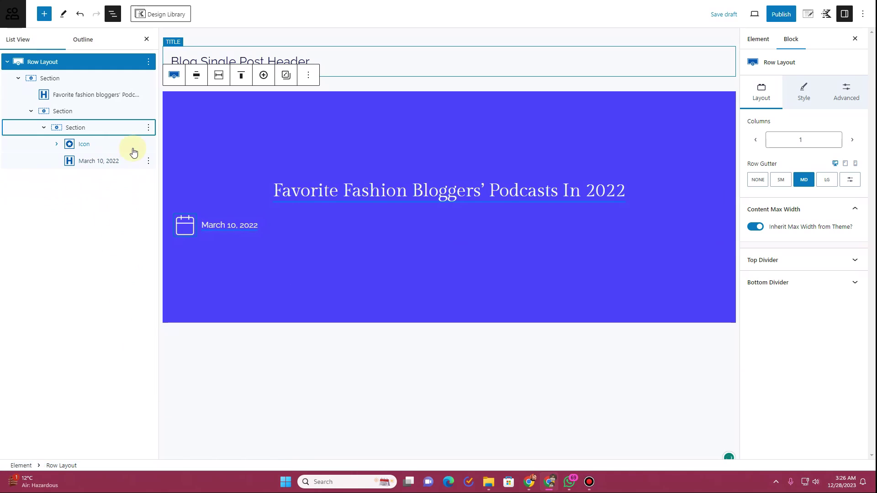
# Duplicate the inner section containing the calendar icon and post date, and expand the copy's contents
pyautogui.click(149, 128)
pyautogui.click(164, 185)
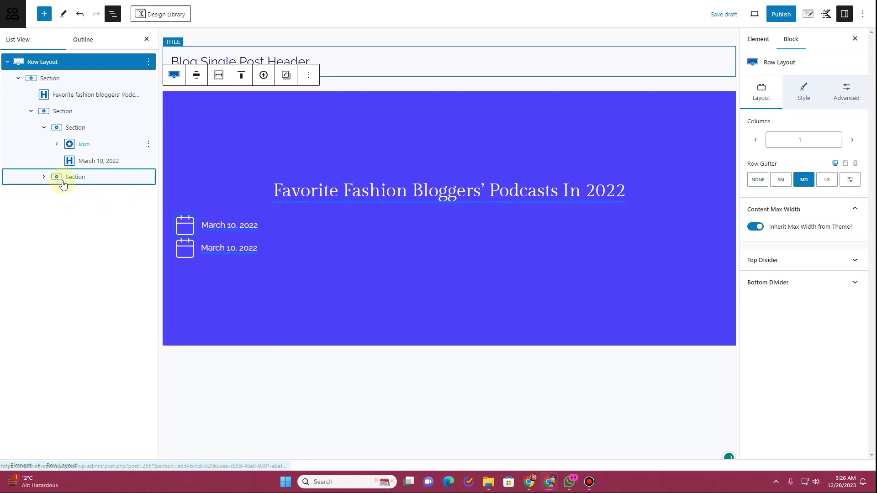
pyautogui.click(45, 178)
# Replace the calendar icon in the duplicated section with the user line icon, searching the icons for "user"
pyautogui.click(188, 248)
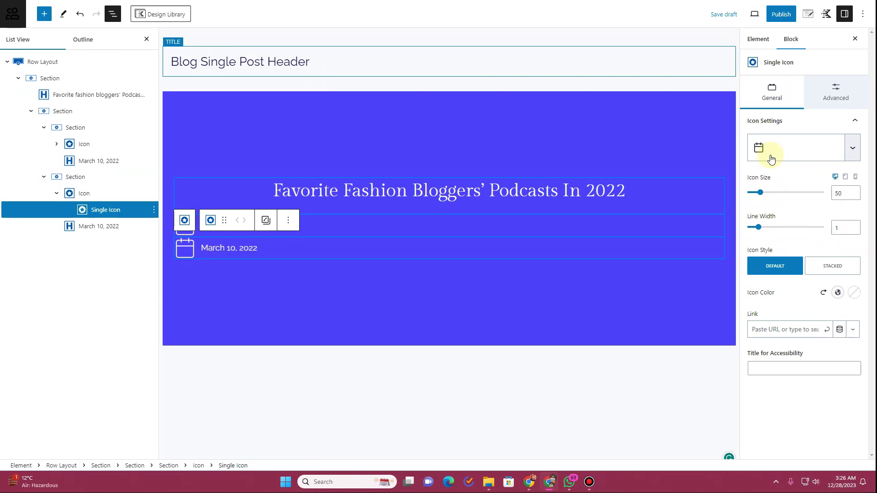
pyautogui.click(772, 158)
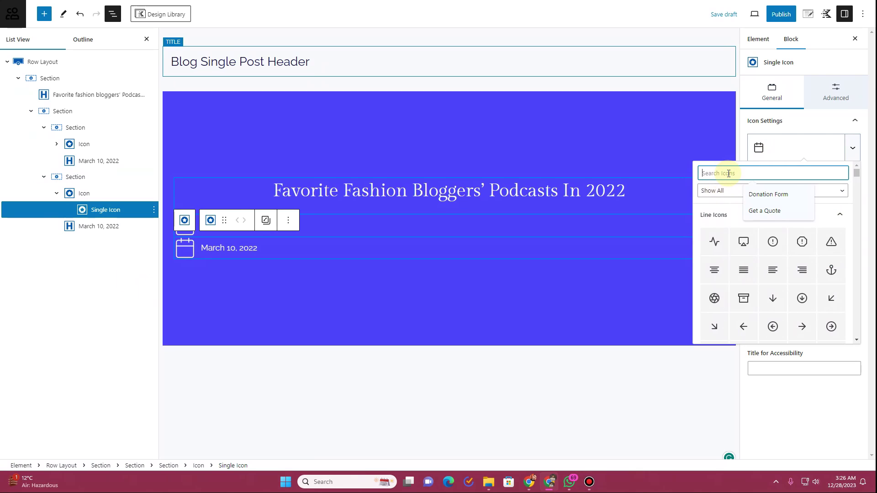
pyautogui.write('user')
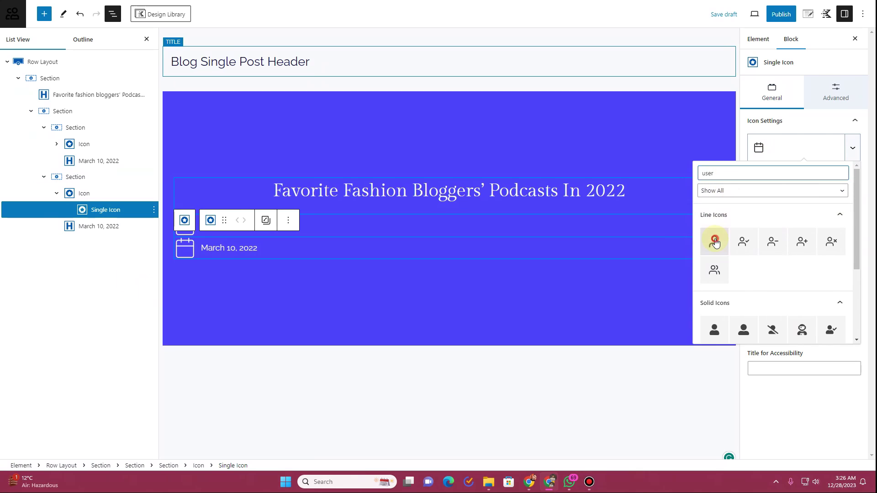
pyautogui.click(715, 242)
# Change the dynamic content of the duplicated date text to the Author Display Name of the current post
pyautogui.click(230, 248)
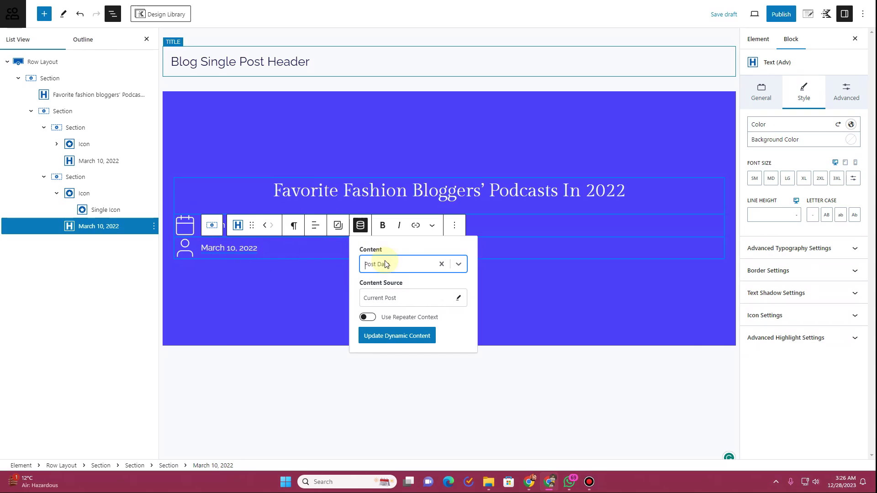
pyautogui.click(443, 265)
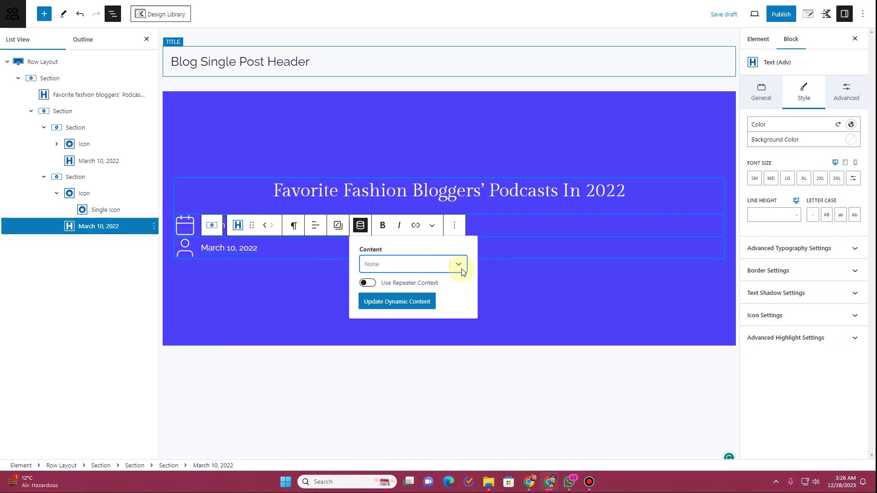
pyautogui.click(461, 267)
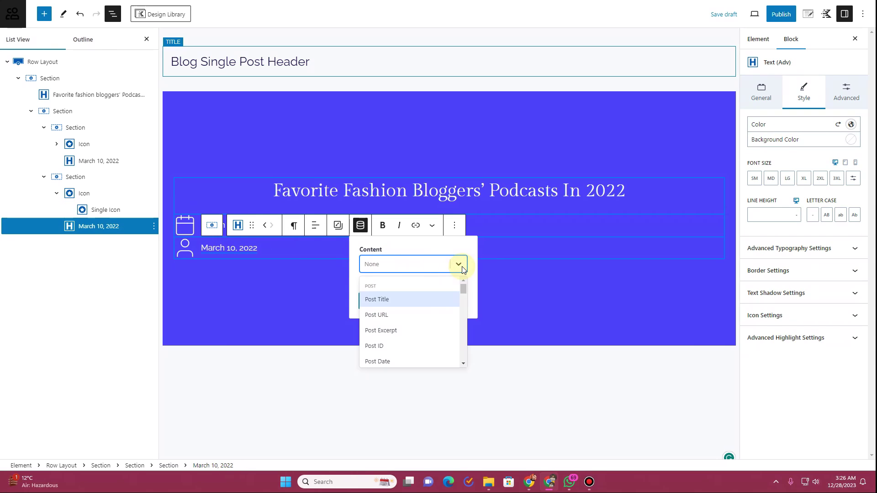
pyautogui.click(256, 247)
pyautogui.click(251, 245)
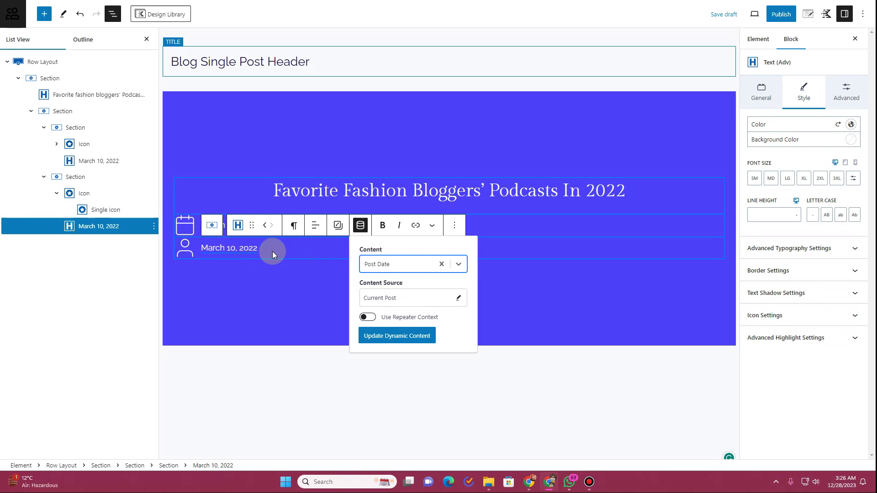
pyautogui.click(441, 264)
pyautogui.click(459, 264)
pyautogui.scroll(-5, 401, 339)
pyautogui.scroll(1, 401, 339)
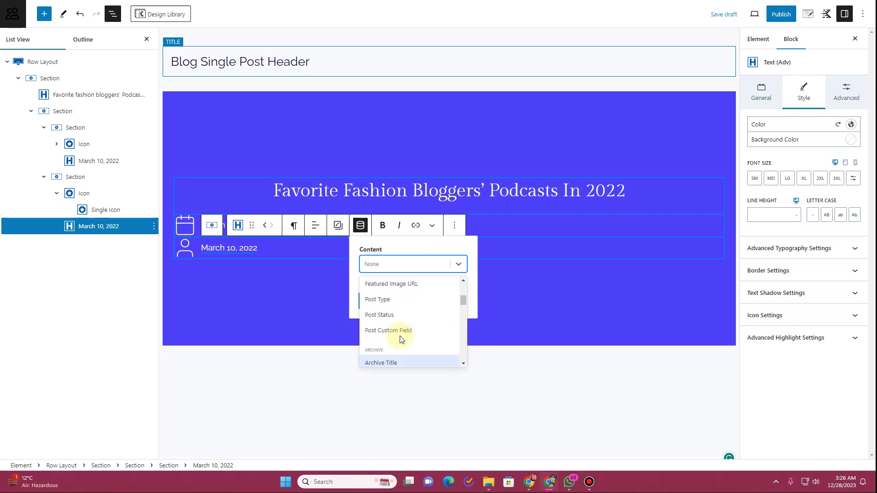
pyautogui.scroll(-1, 401, 340)
pyautogui.scroll(5, 404, 330)
pyautogui.scroll(-8, 406, 332)
pyautogui.scroll(-4, 404, 330)
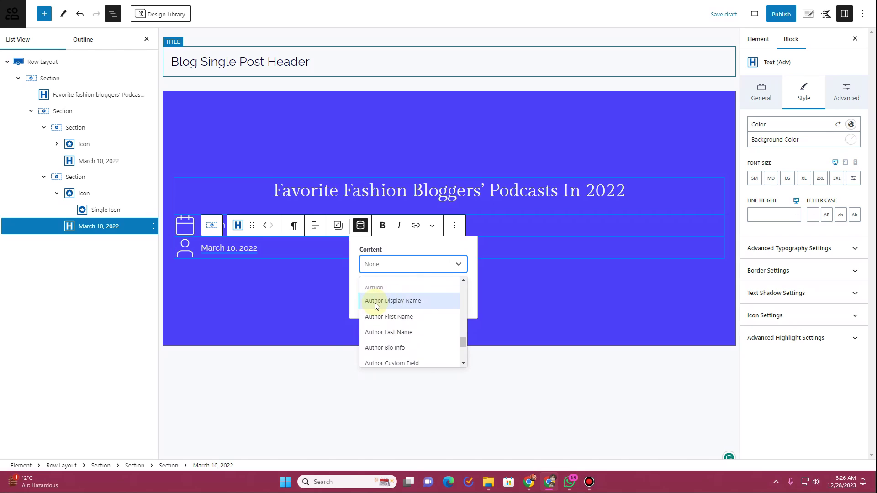
pyautogui.click(375, 301)
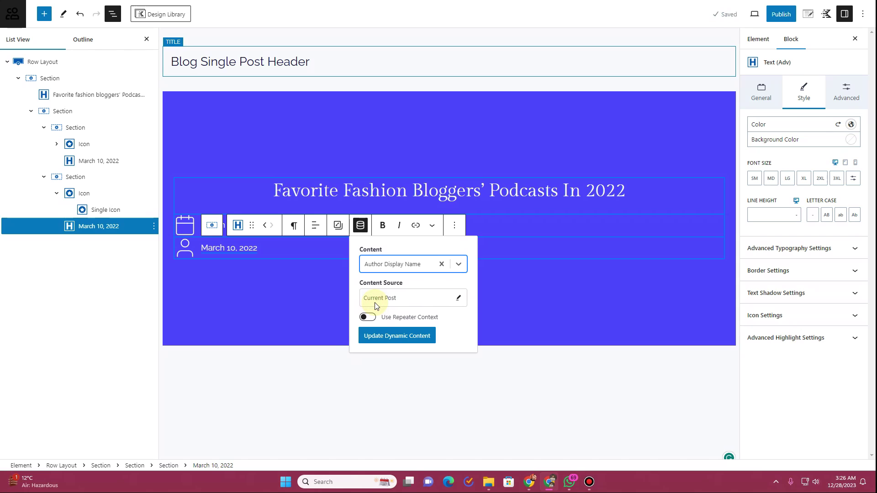
pyautogui.click(386, 336)
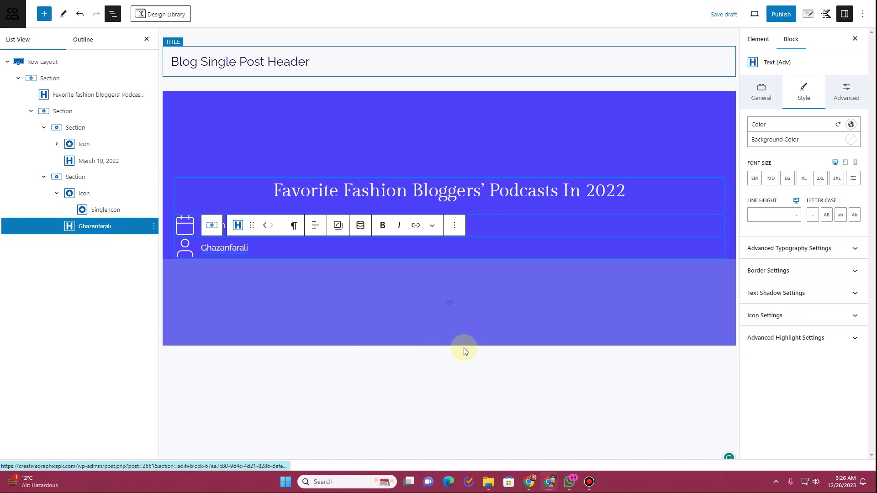
pyautogui.click(390, 446)
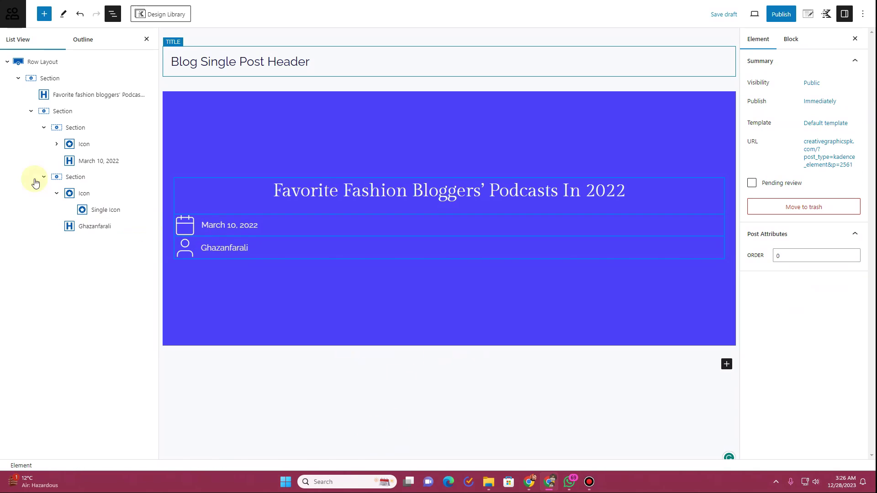
# Set the section wrapping the date and author sections to horizontal direction with a content max width of 500 px
pyautogui.click(57, 118)
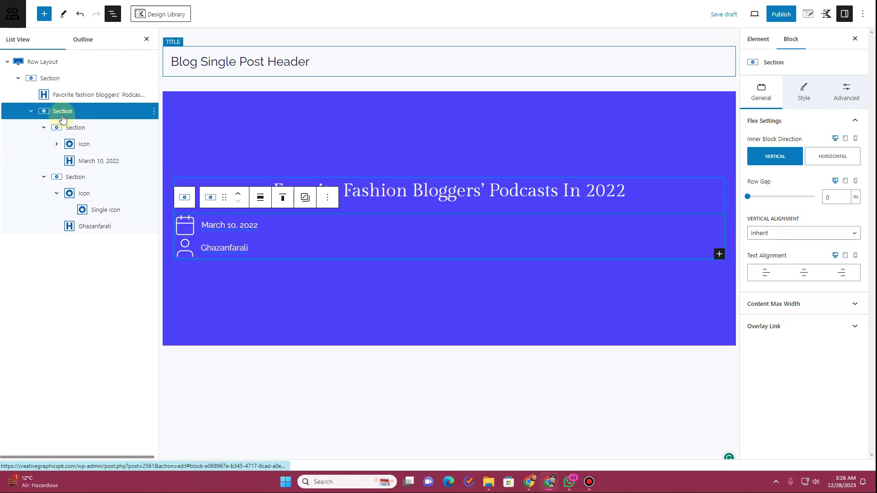
pyautogui.click(820, 158)
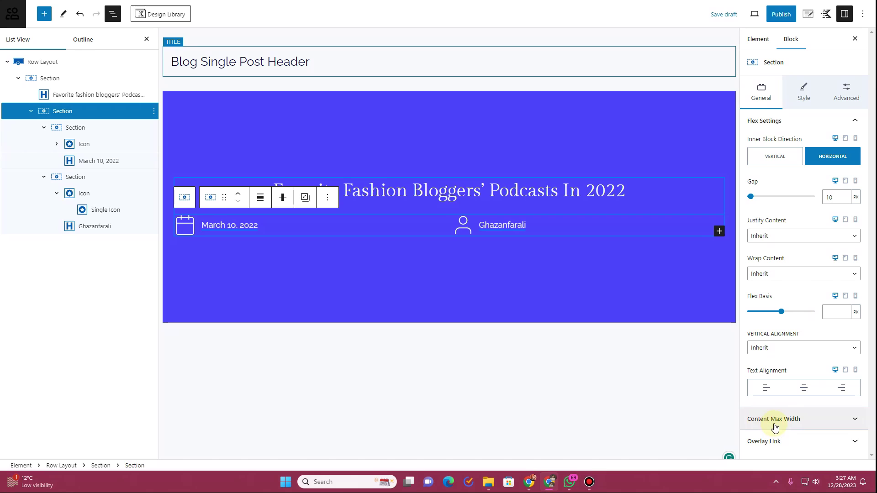
pyautogui.click(802, 424)
pyautogui.click(832, 442)
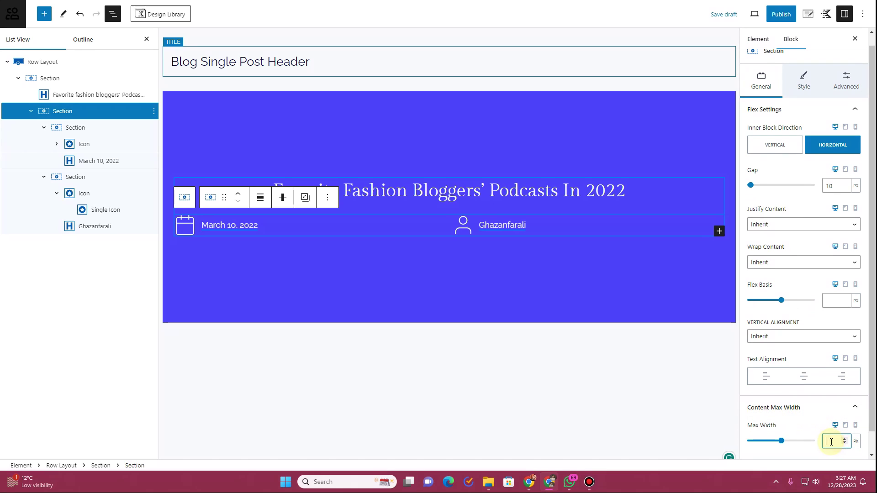
pyautogui.write('500')
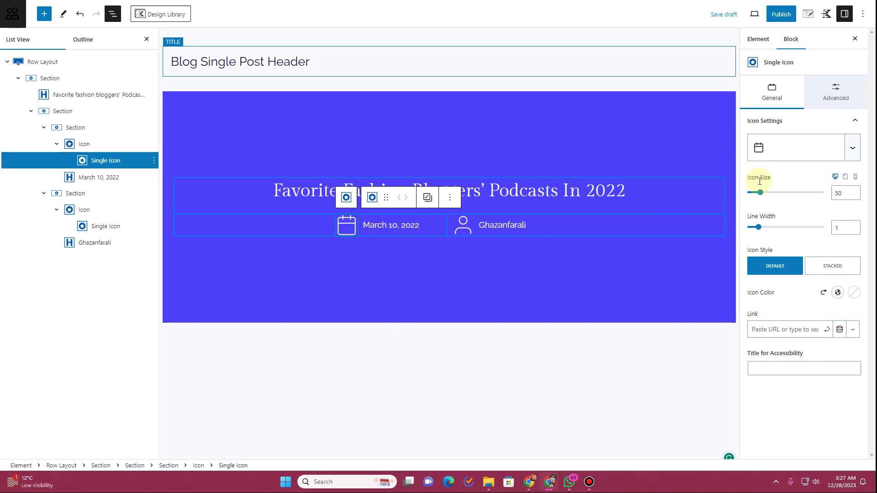
# Reduce the calendar icon's size and set the user icon's size to 30
pyautogui.moveTo(760, 192); pyautogui.dragTo(782, 194)
pyautogui.click(464, 231)
pyautogui.click(840, 193)
pyautogui.moveTo(837, 192); pyautogui.dragTo(827, 195)
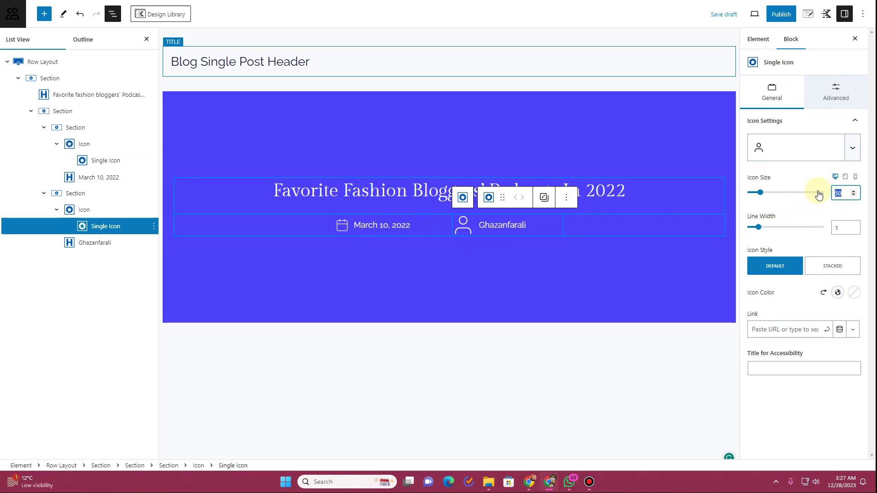
pyautogui.write('30')
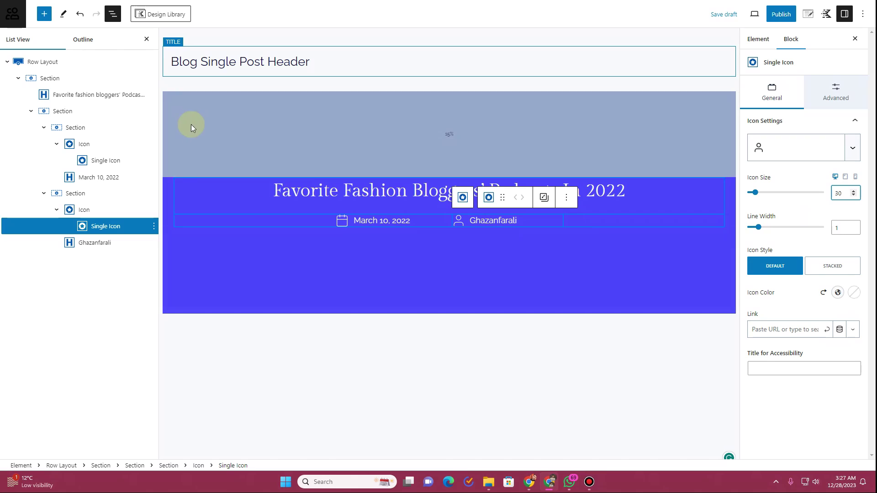
# Clear the background color of the header's outer row layout
pyautogui.click(74, 67)
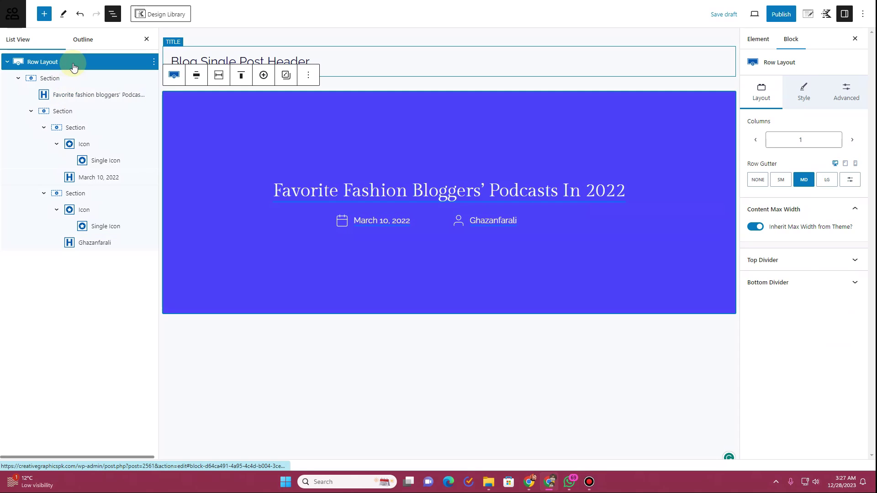
pyautogui.click(803, 100)
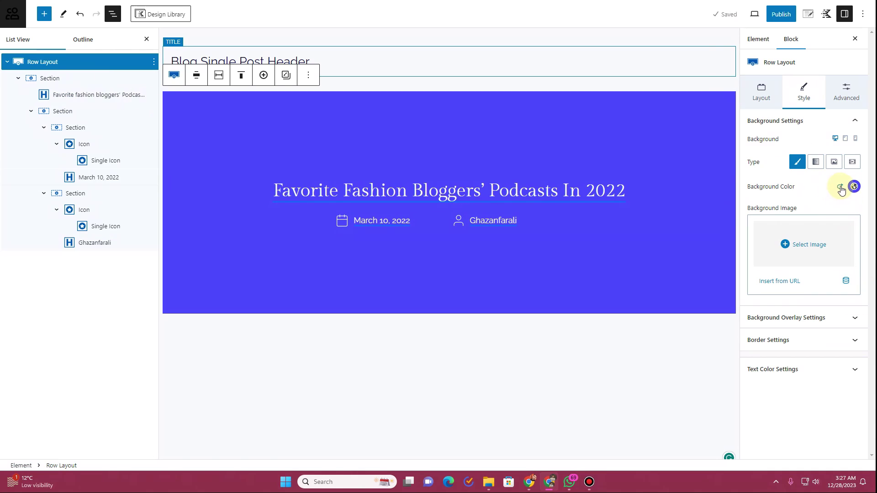
pyautogui.click(853, 187)
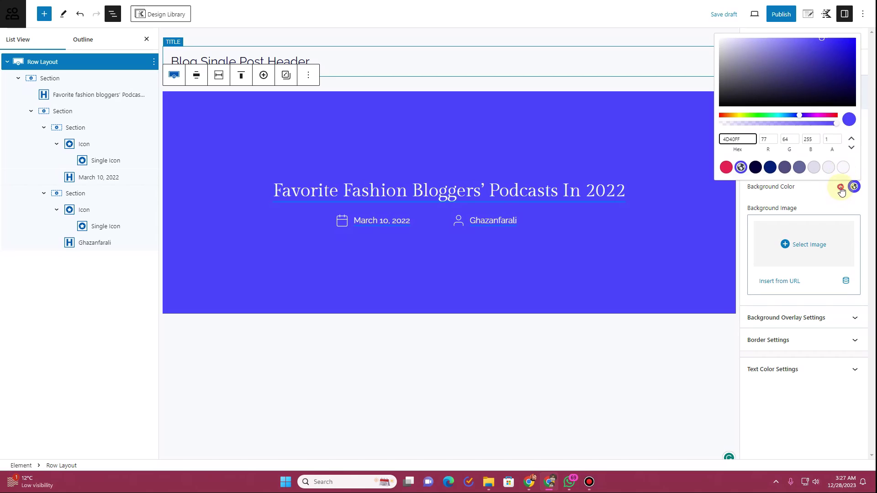
pyautogui.click(839, 186)
# Enable a dynamic background image on the row using the current post's Featured Image URL, and publish the template
pyautogui.click(846, 287)
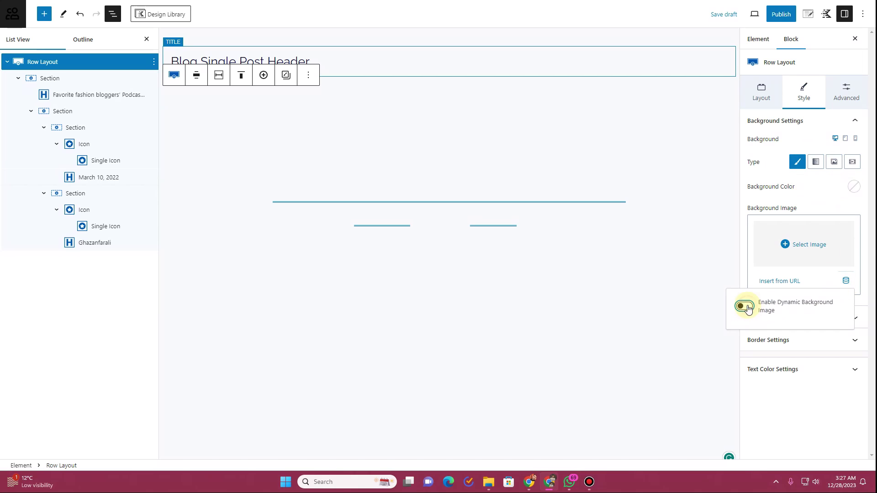
pyautogui.click(747, 307)
pyautogui.click(856, 285)
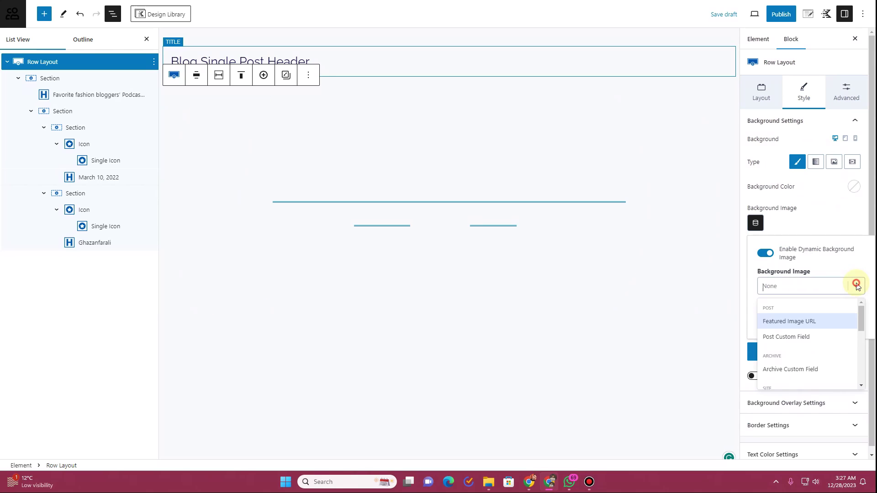
pyautogui.click(795, 322)
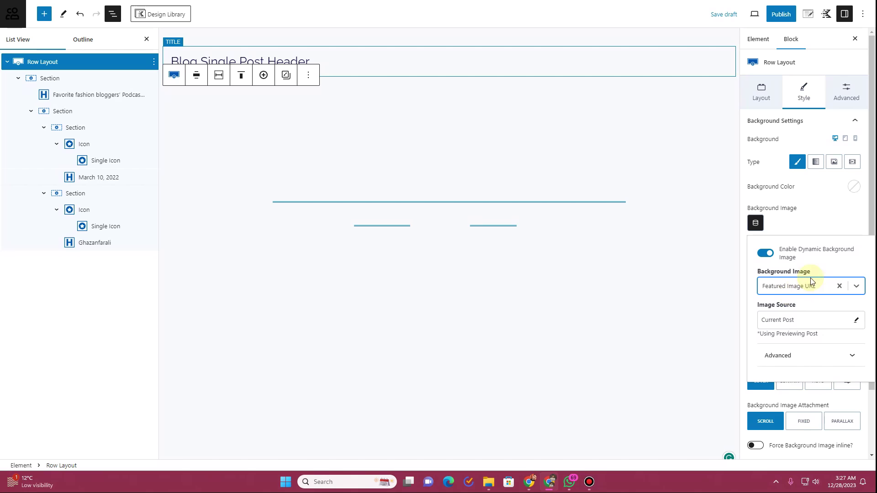
pyautogui.click(805, 224)
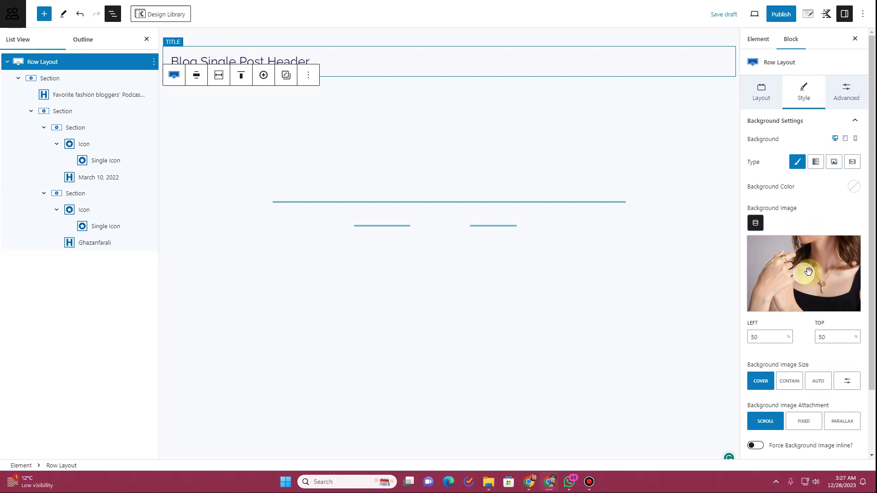
pyautogui.click(780, 15)
pyautogui.click(779, 16)
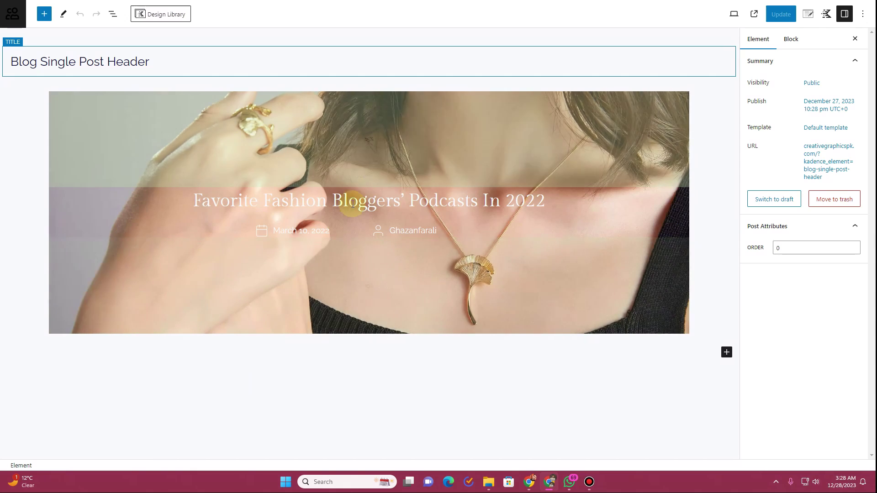
# Give the row layout's background overlay the palette color 666699 and update the template
pyautogui.click(113, 14)
pyautogui.click(7, 63)
pyautogui.click(63, 65)
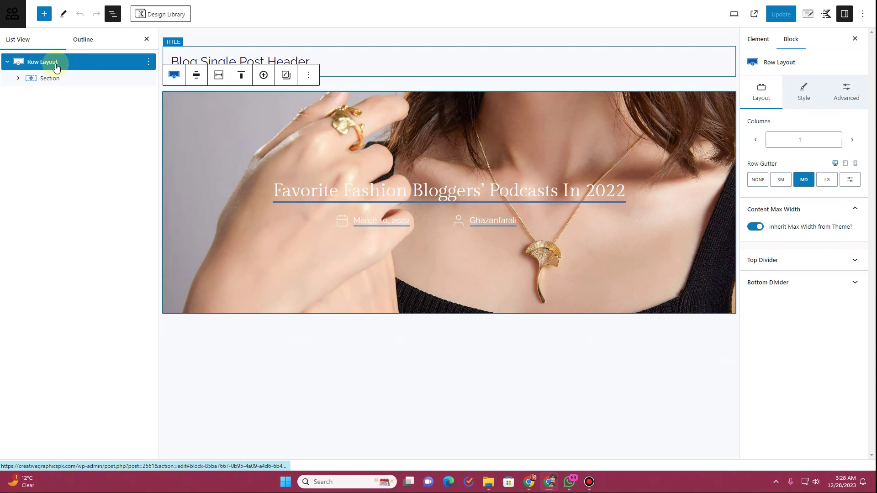
pyautogui.click(804, 91)
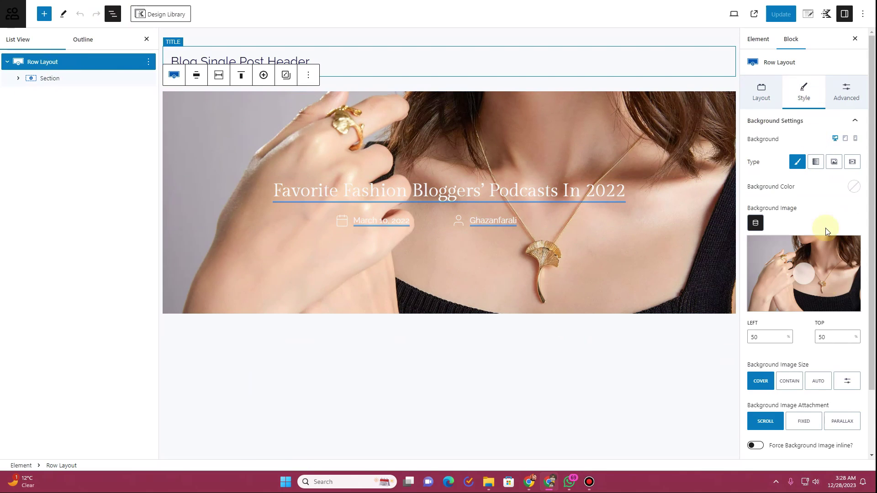
pyautogui.scroll(-2, 820, 346)
pyautogui.click(809, 402)
pyautogui.scroll(-5, 807, 400)
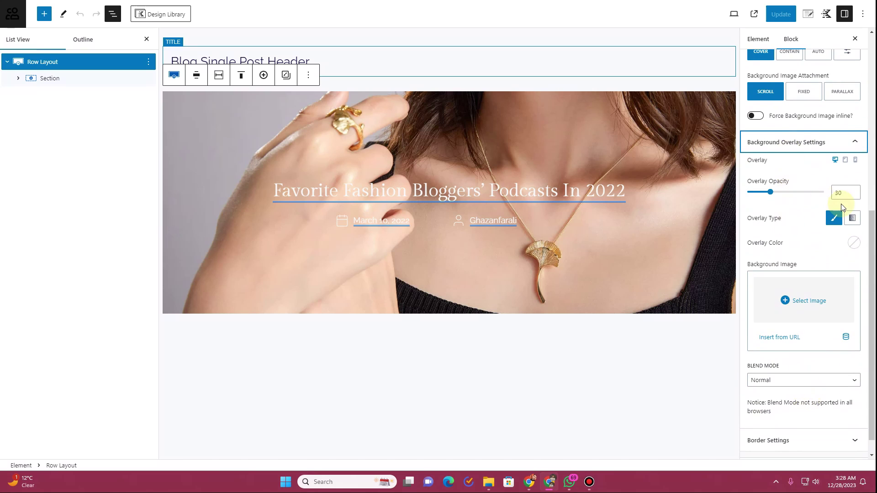
pyautogui.click(852, 243)
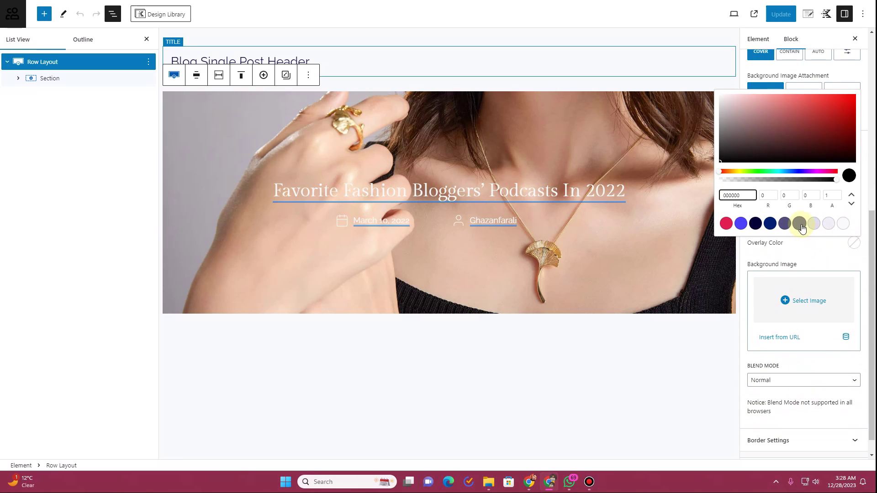
pyautogui.click(800, 224)
pyautogui.click(785, 223)
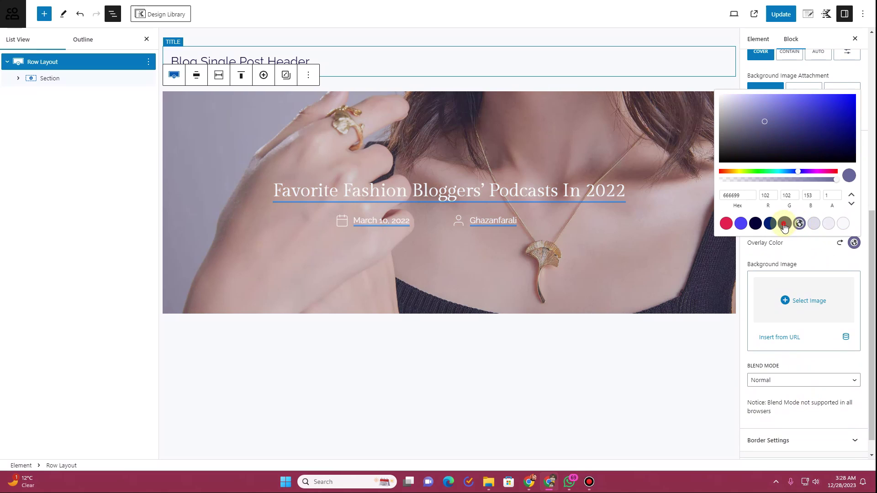
pyautogui.click(799, 224)
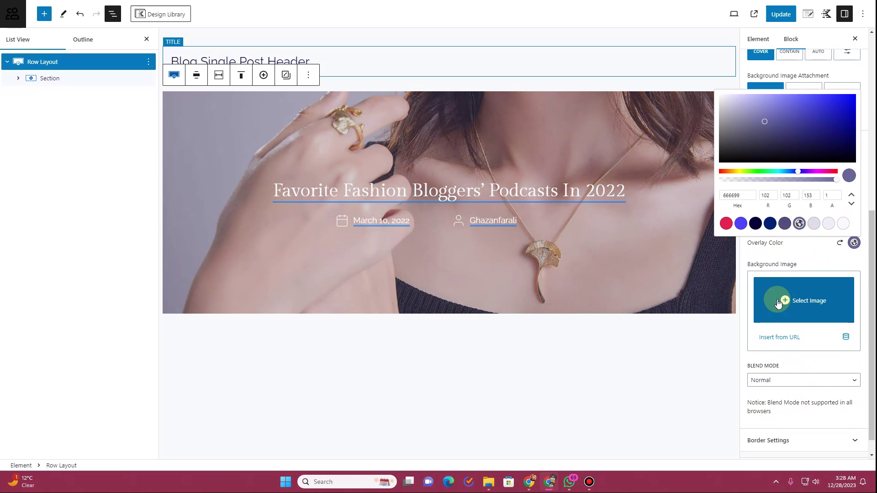
pyautogui.click(802, 254)
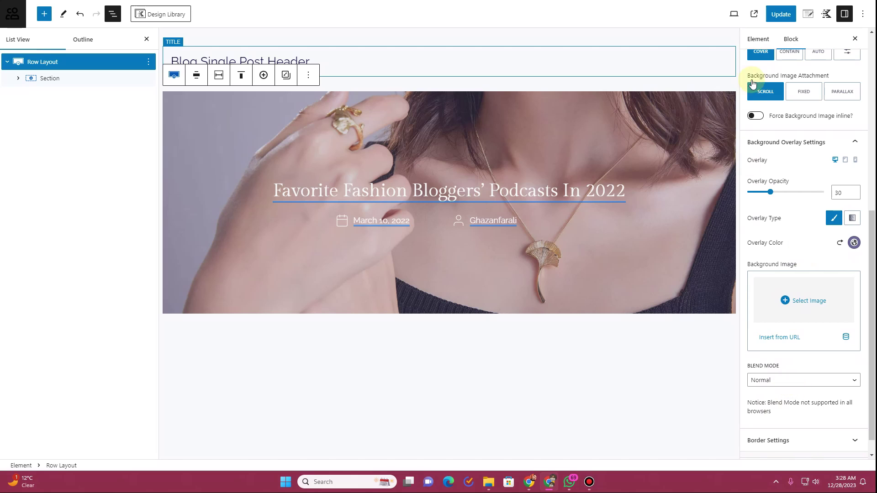
pyautogui.click(781, 14)
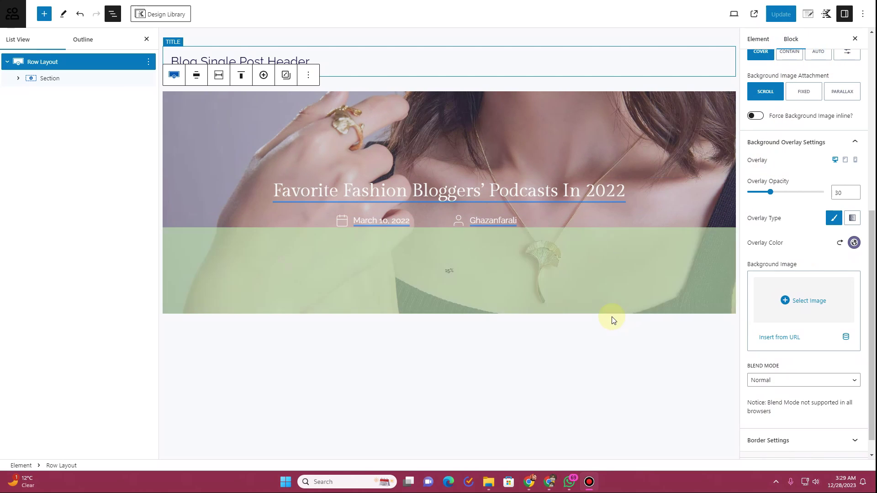
# Set the template's placement to Replace Above Content Hero in the element settings
pyautogui.click(809, 18)
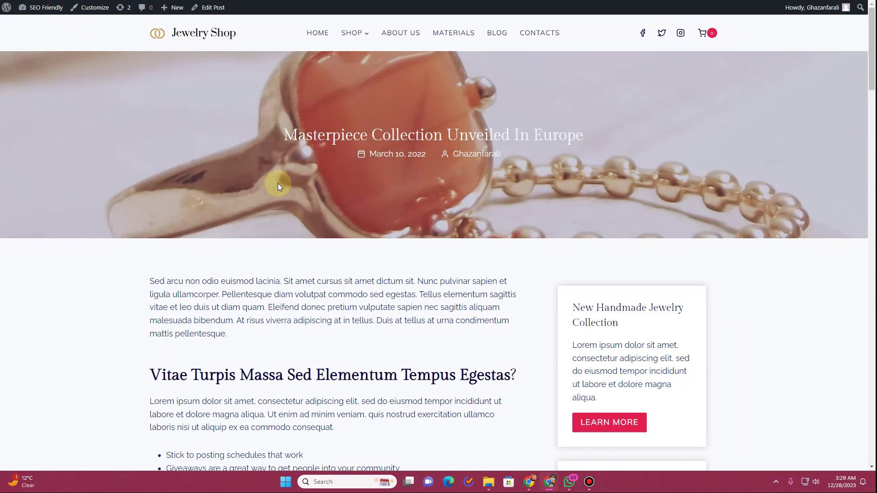
pyautogui.scroll(-4, 279, 184)
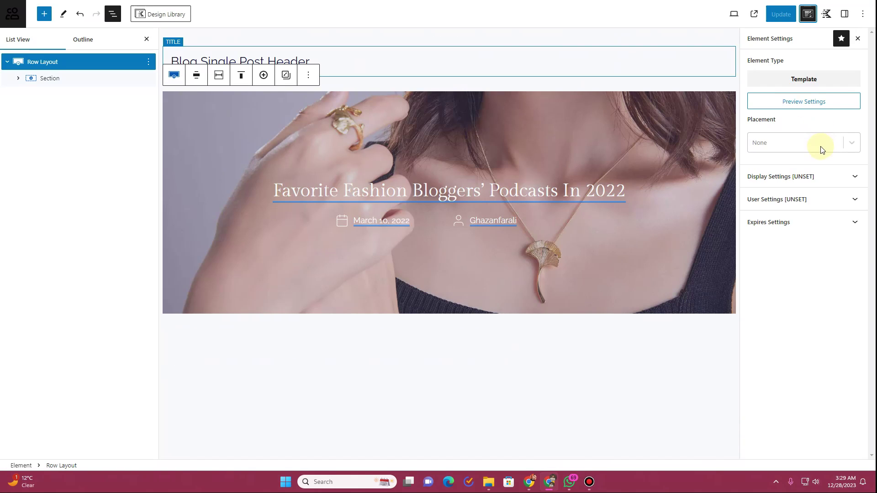
pyautogui.click(818, 142)
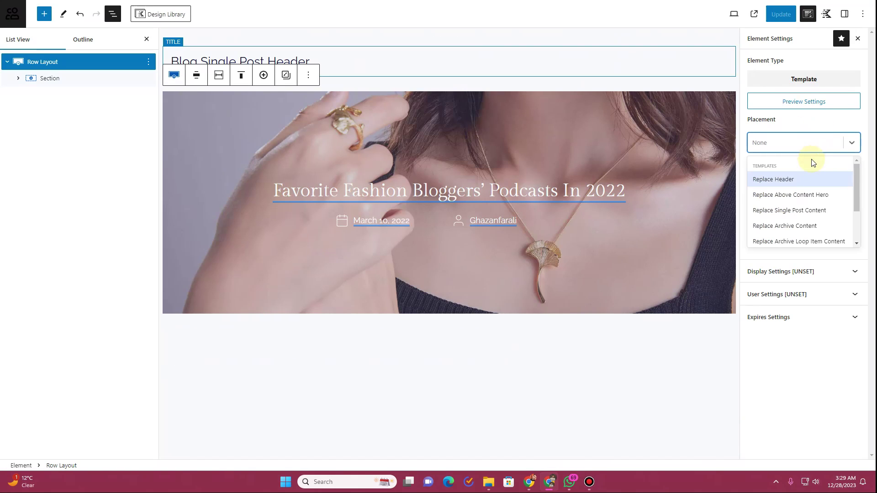
pyautogui.click(793, 203)
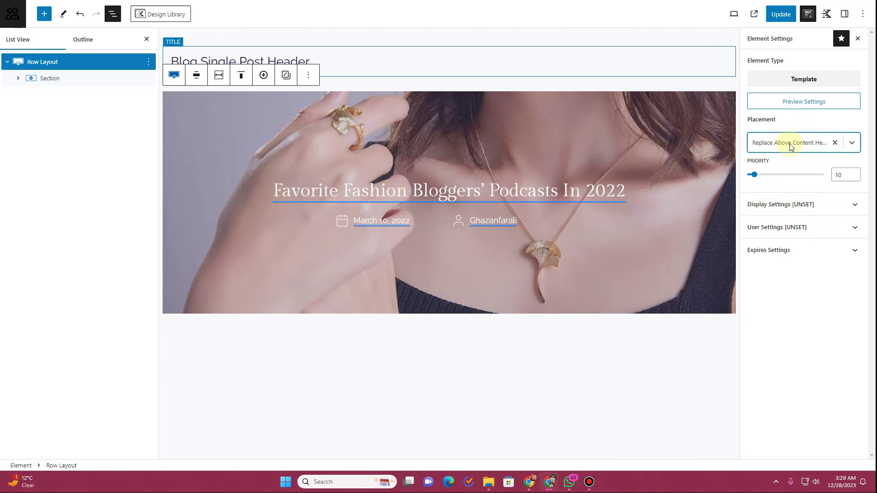
# Set the template's display rule to show on Single Posts
pyautogui.click(779, 204)
pyautogui.click(789, 249)
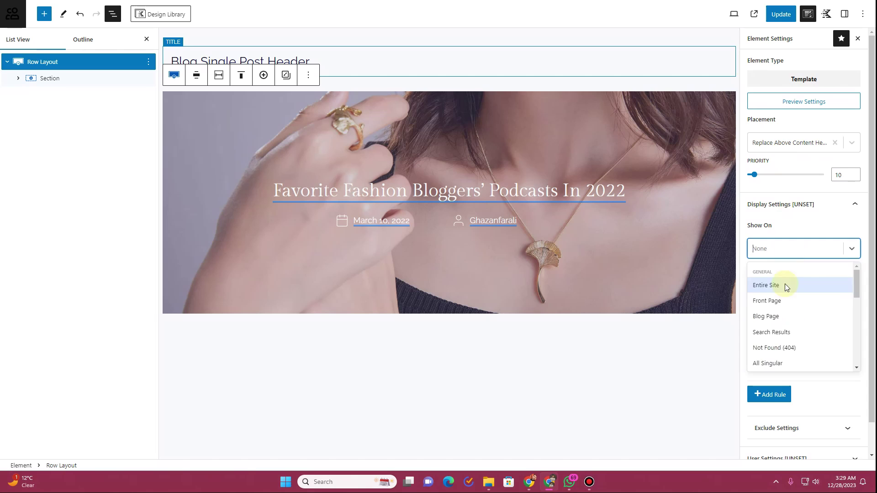
pyautogui.click(783, 288)
pyautogui.click(845, 250)
pyautogui.click(834, 252)
pyautogui.click(797, 249)
pyautogui.scroll(-3, 800, 320)
pyautogui.scroll(-1, 791, 348)
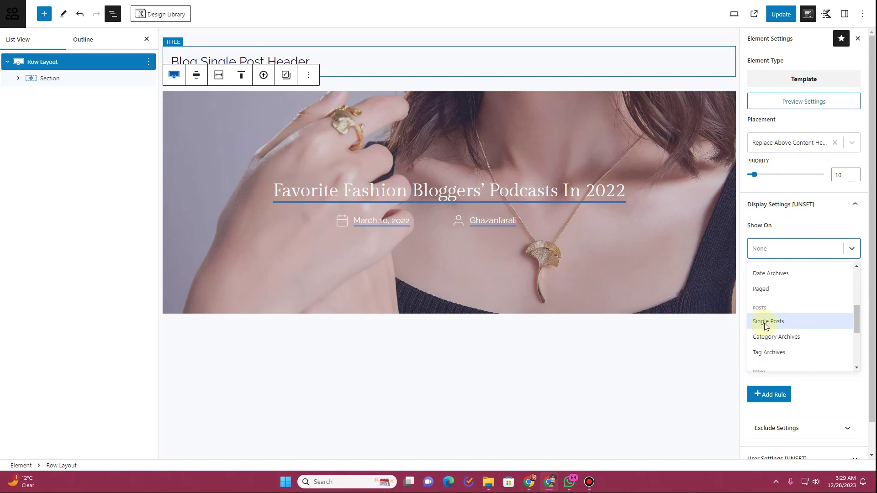
pyautogui.click(767, 322)
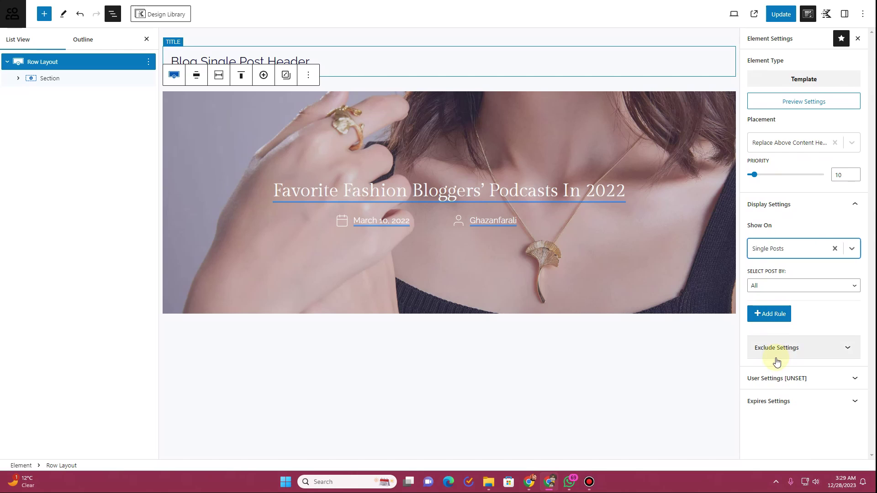
# Make the template visible to All Users and update it
pyautogui.click(783, 378)
pyautogui.click(808, 414)
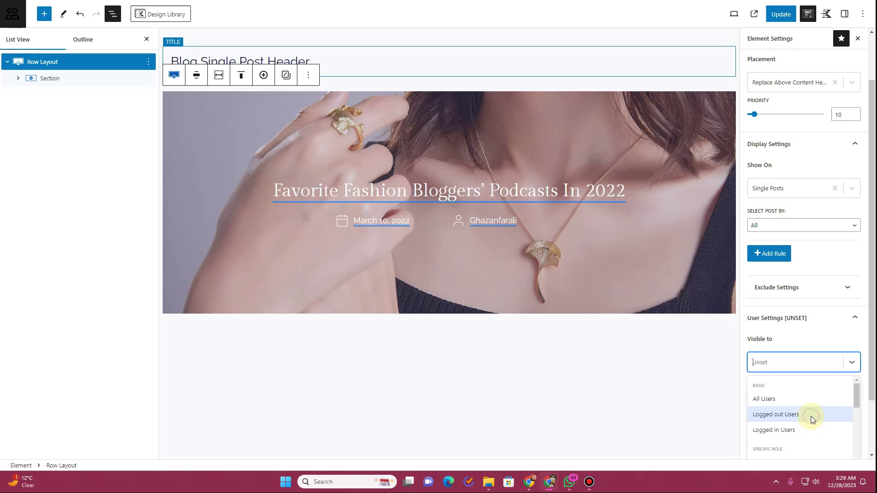
pyautogui.click(798, 405)
pyautogui.click(781, 14)
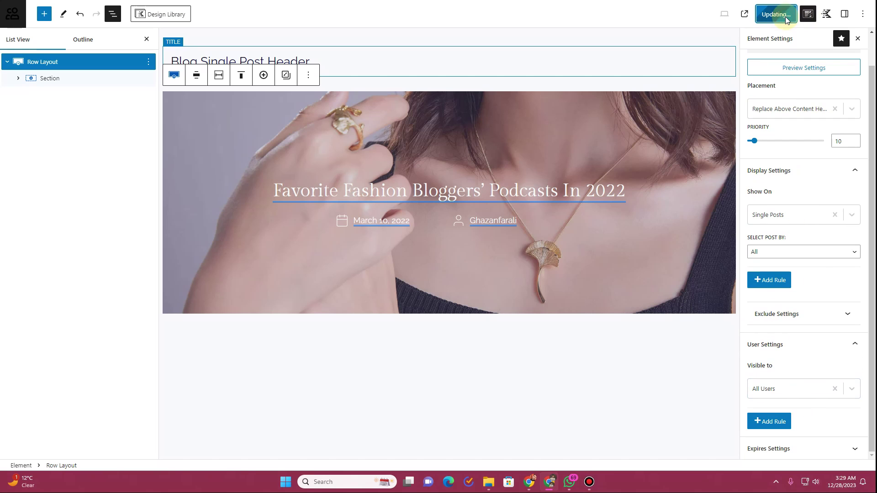
# Switch to the live blog post and examine the new header, the content beneath it and the sidebar
pyautogui.hotkey('ctrl', 'Tab')
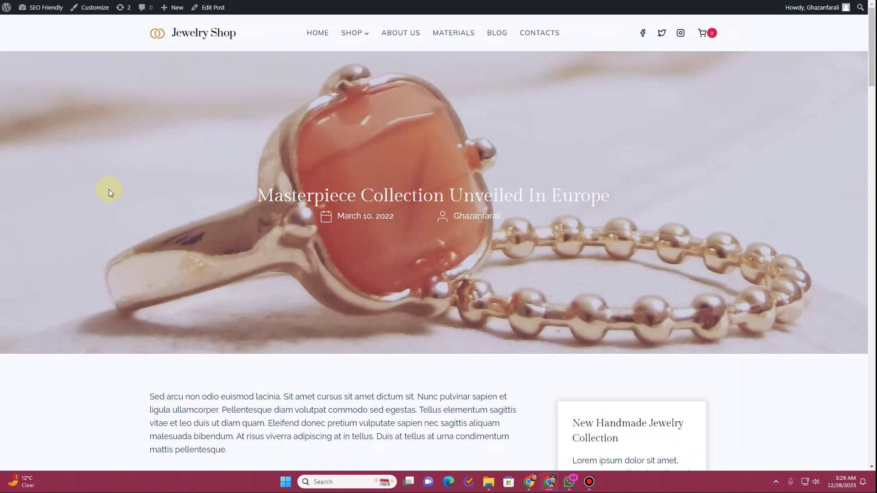
pyautogui.scroll(-4, 519, 183)
pyautogui.scroll(4, 513, 198)
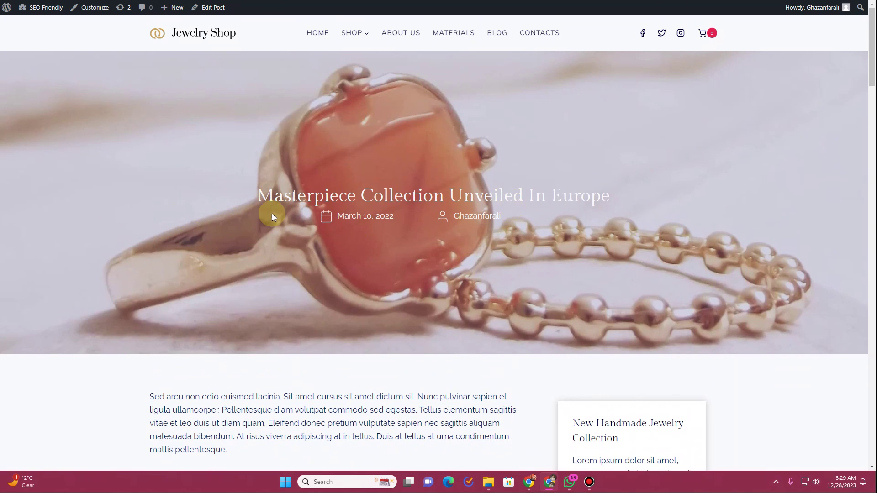
pyautogui.scroll(-4, 270, 213)
pyautogui.scroll(4, 270, 213)
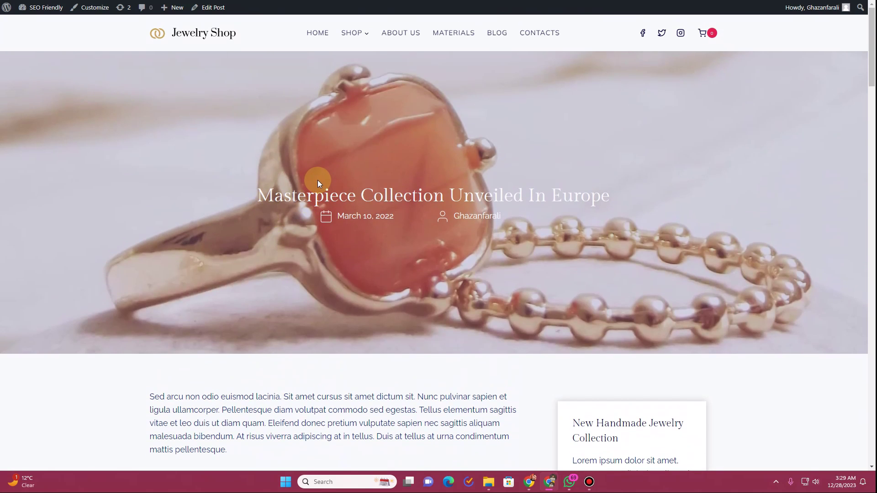
pyautogui.scroll(-5, 314, 177)
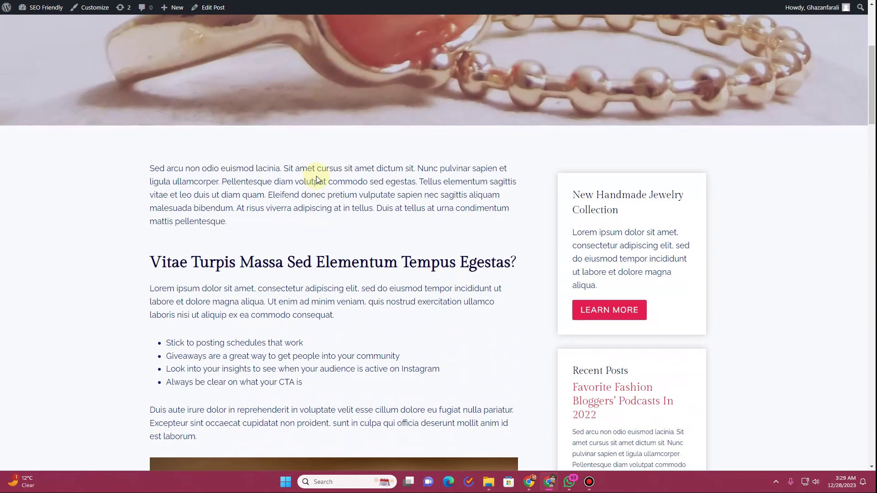
pyautogui.scroll(5, 314, 178)
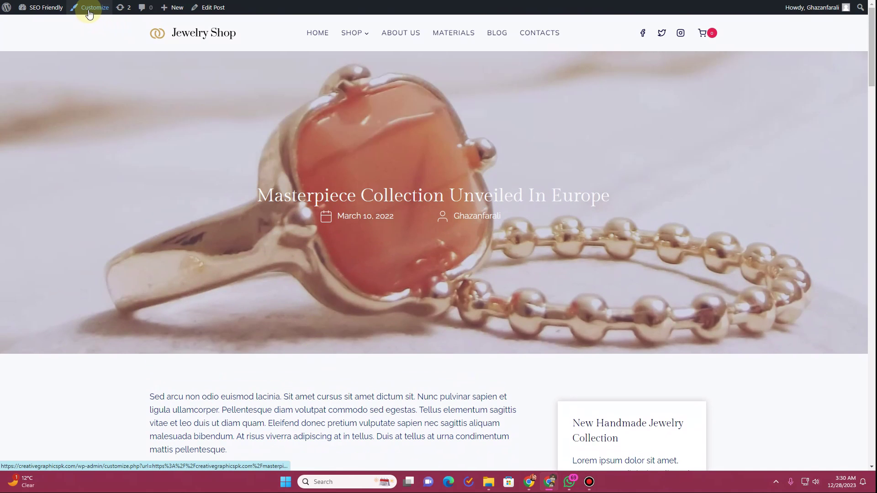
pyautogui.scroll(-4, 571, 357)
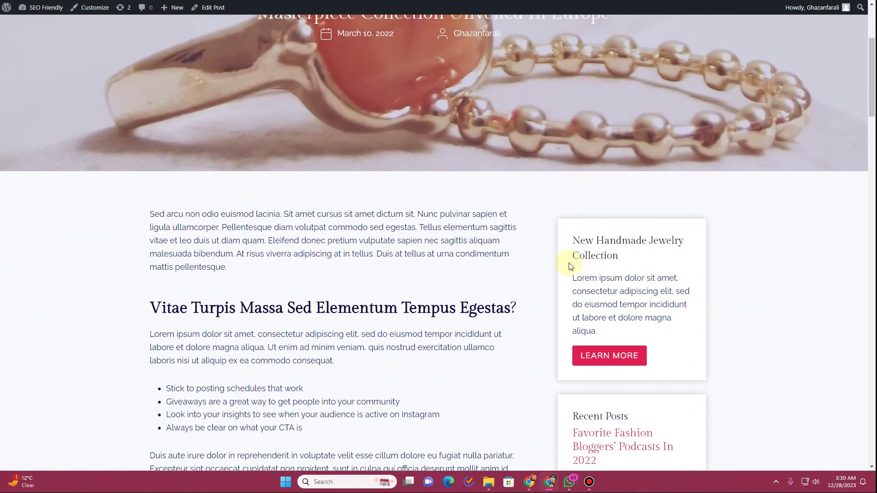
pyautogui.scroll(4, 100, 128)
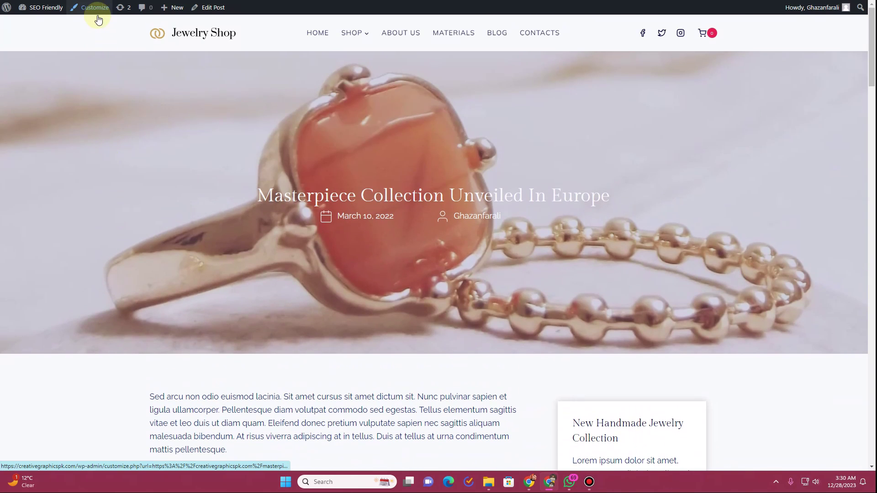
pyautogui.scroll(-6, 298, 327)
pyautogui.scroll(1, 91, 227)
pyautogui.scroll(5, 91, 227)
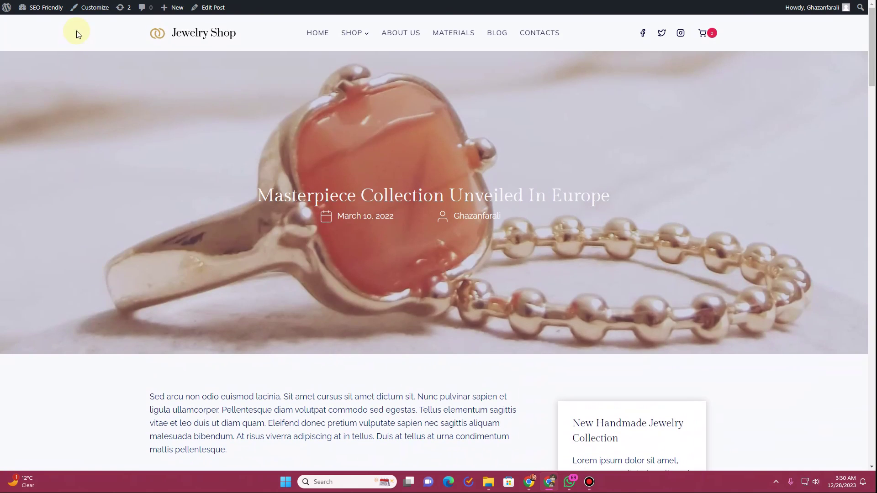
# Open the Customizer from the live post and go to the Single Post Layout settings
pyautogui.click(90, 8)
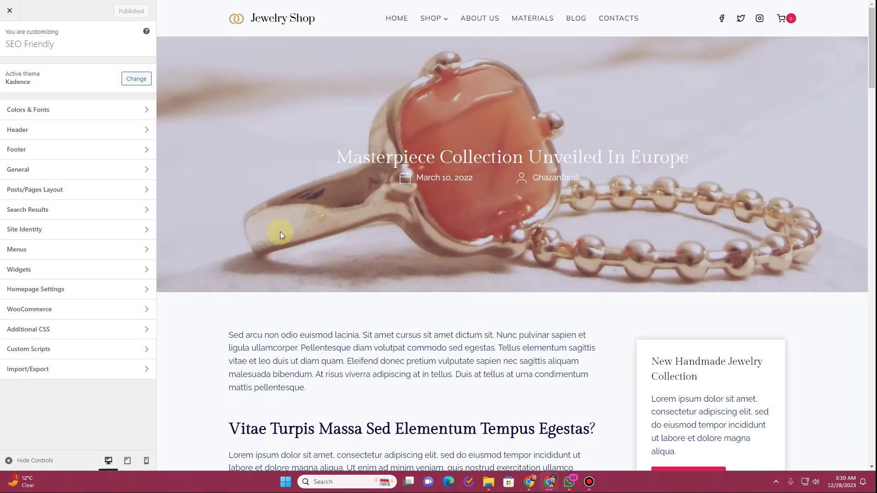
pyautogui.click(56, 192)
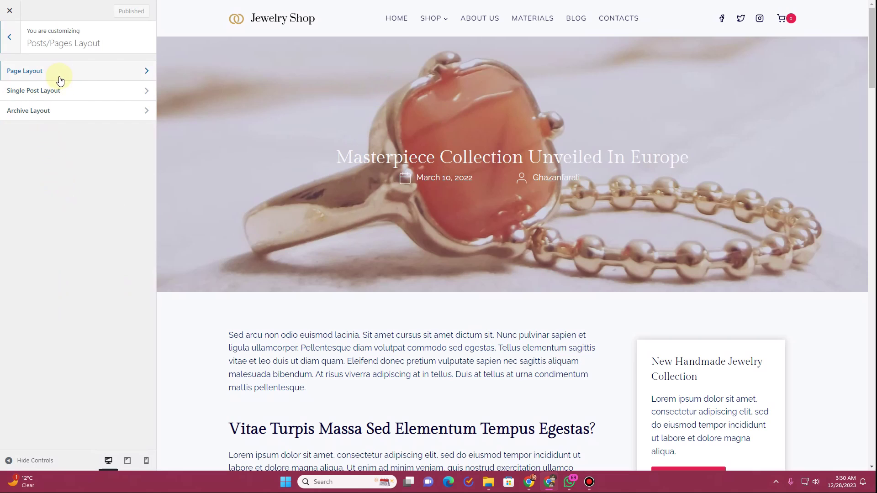
pyautogui.click(62, 97)
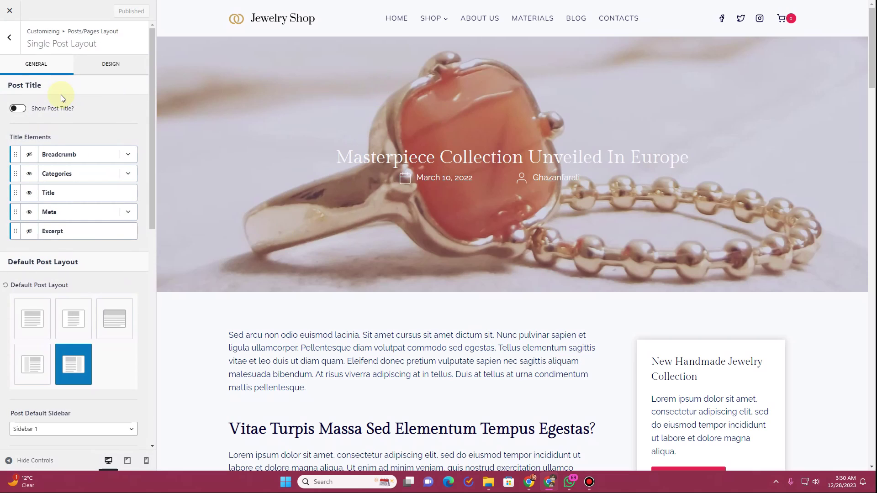
# Try showing the featured image on single posts, check it in the preview, and turn it off again
pyautogui.scroll(-8, 61, 96)
pyautogui.scroll(-2, 62, 102)
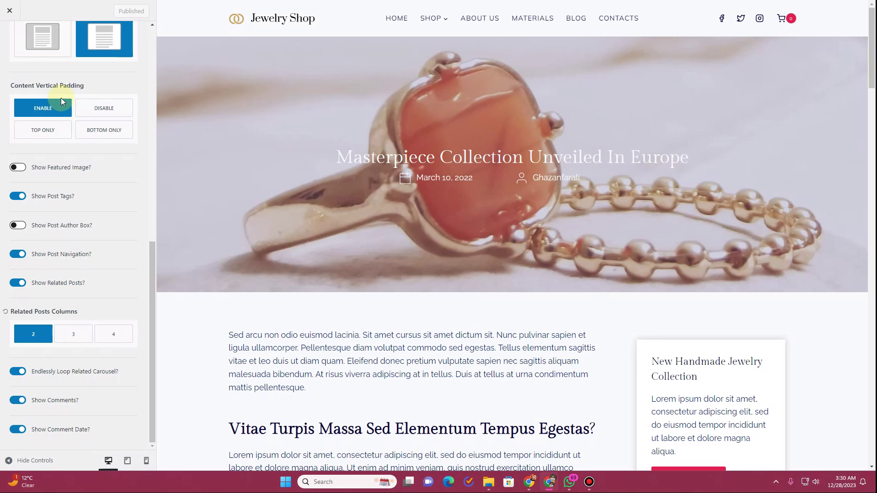
pyautogui.click(19, 169)
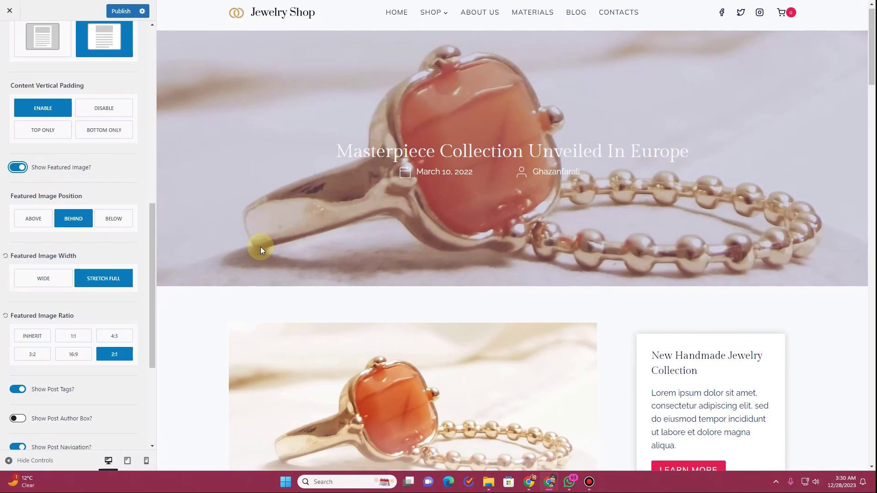
pyautogui.scroll(-5, 269, 240)
pyautogui.scroll(5, 323, 207)
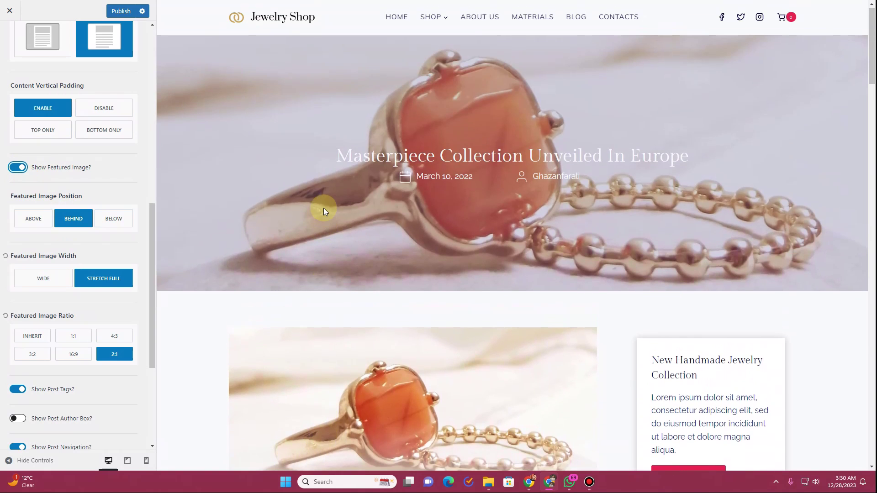
pyautogui.click(19, 168)
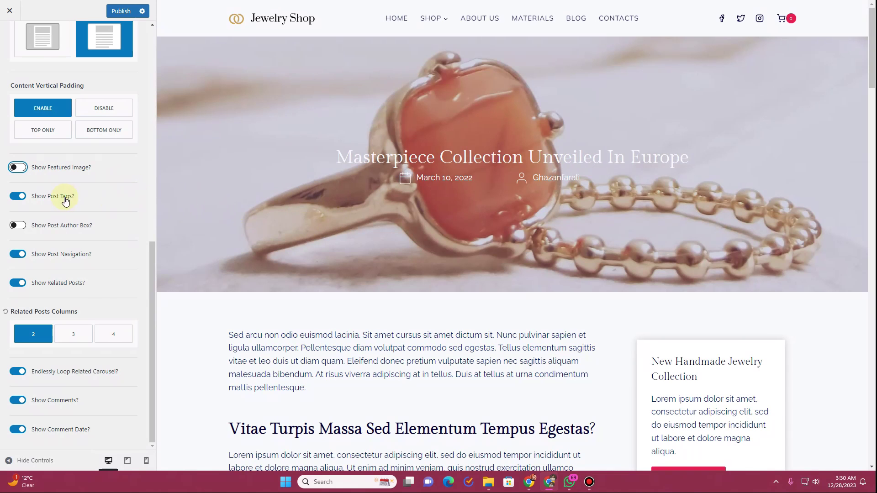
# Try showing the post title with both available title layouts, and hide the title again
pyautogui.scroll(9, 60, 192)
pyautogui.scroll(1, 58, 192)
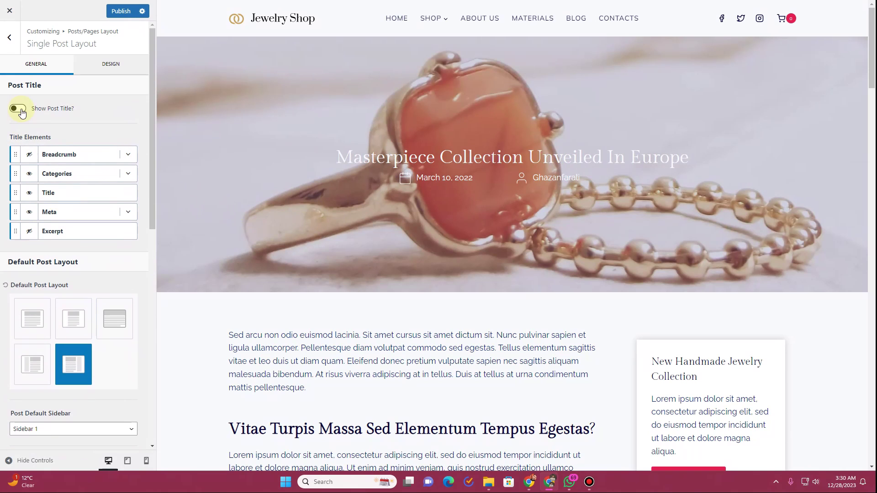
pyautogui.click(22, 110)
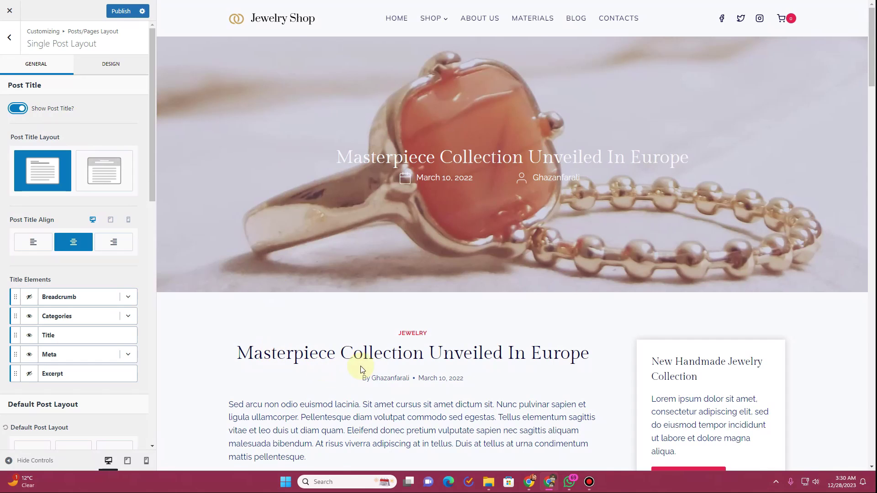
pyautogui.click(110, 167)
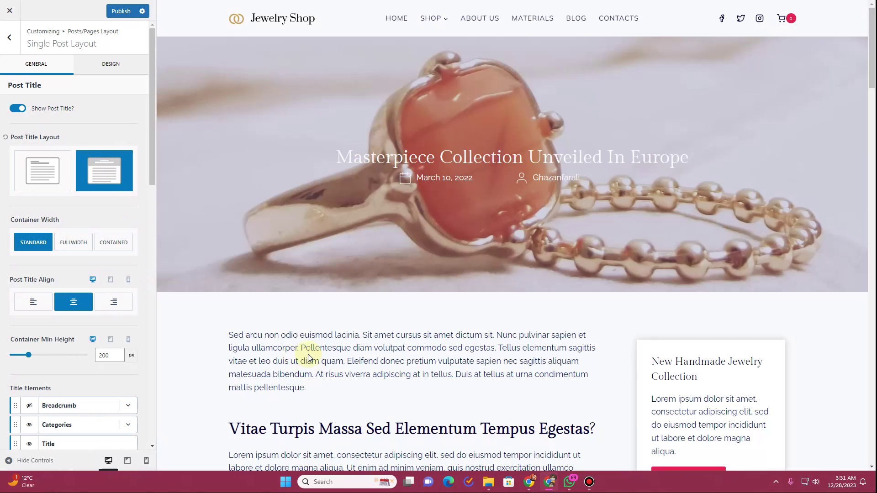
pyautogui.scroll(-3, 307, 352)
pyautogui.click(43, 171)
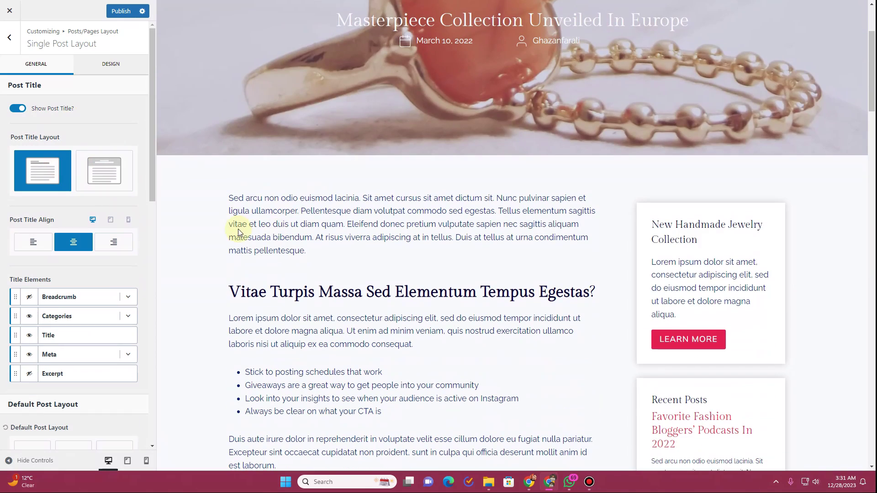
pyautogui.click(17, 108)
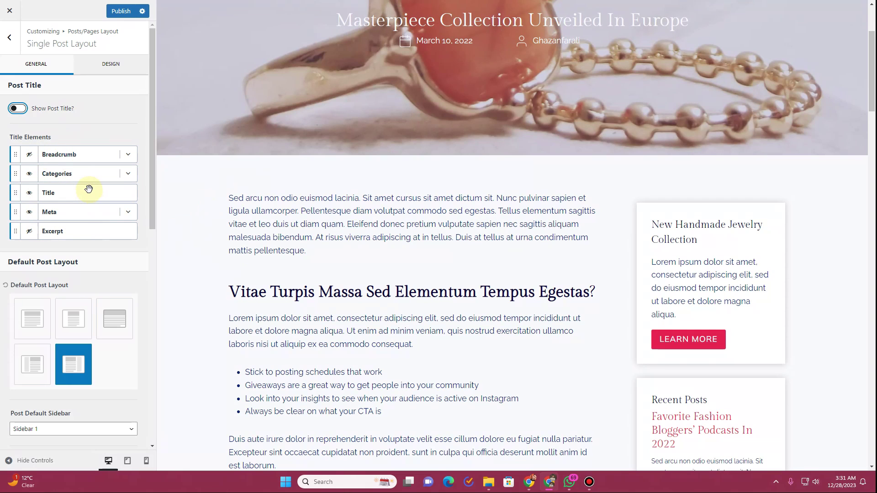
# Try disabling the content vertical padding, check the spacing below the header, and set it back to Enable
pyautogui.scroll(-2, 229, 239)
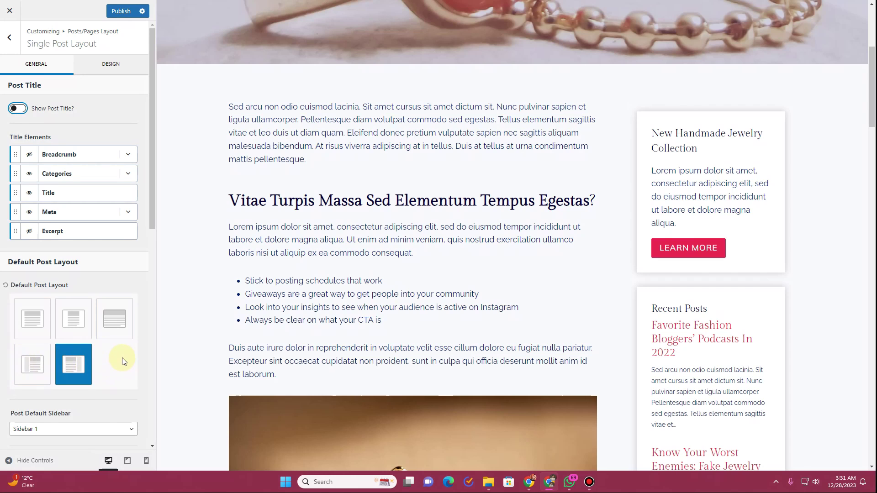
pyautogui.scroll(-4, 122, 361)
pyautogui.scroll(-3, 122, 357)
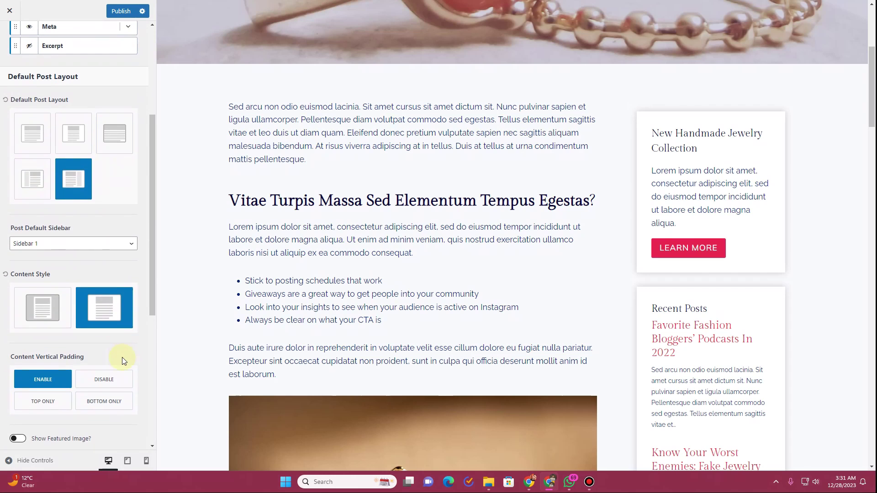
pyautogui.click(107, 246)
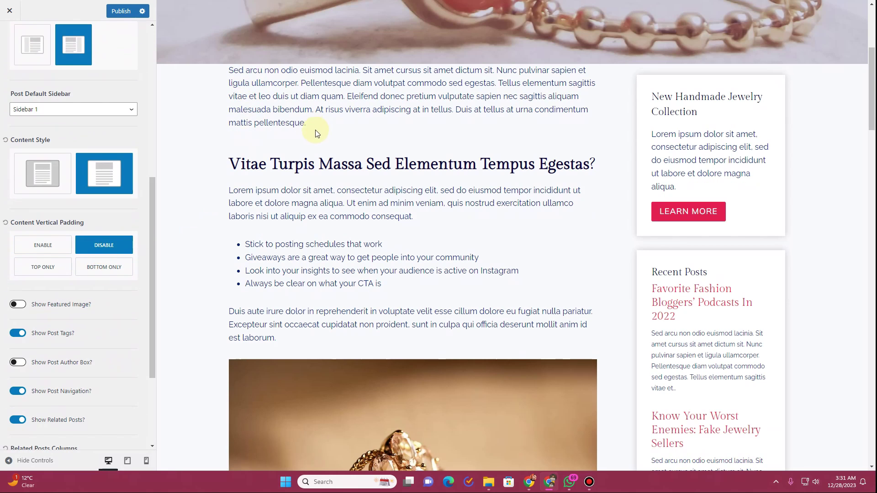
pyautogui.scroll(5, 366, 229)
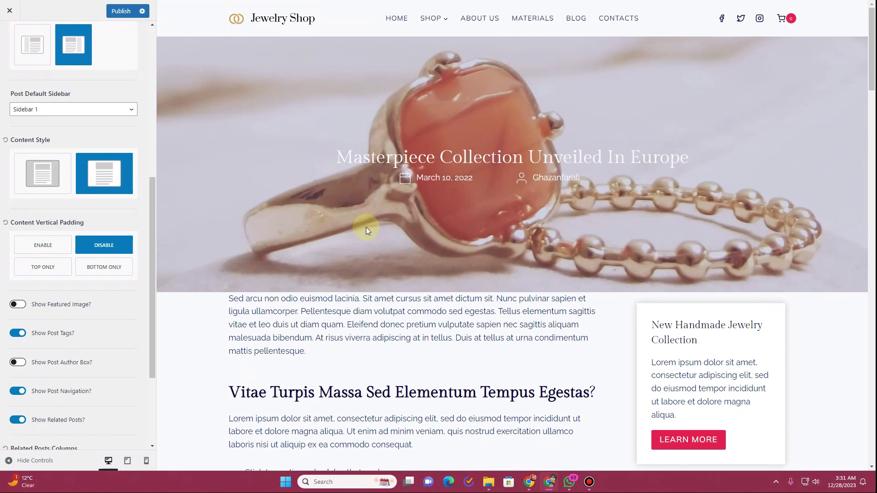
pyautogui.click(52, 250)
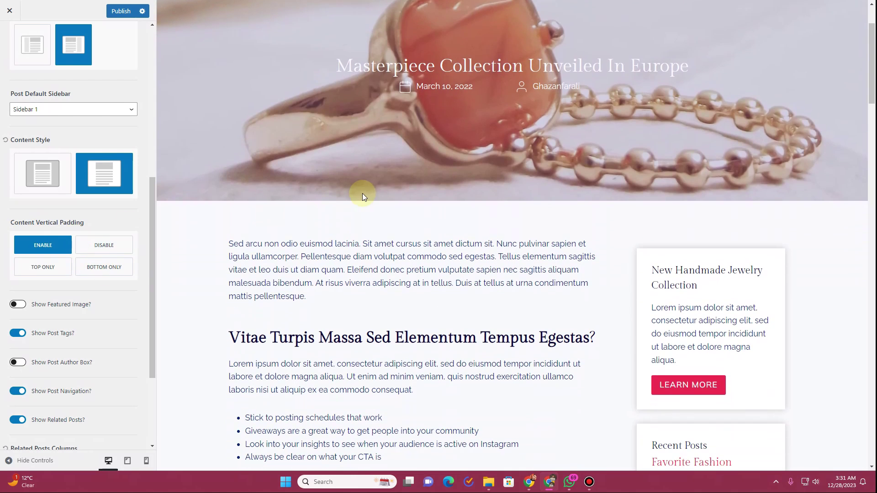
# Try hiding the post navigation below the article, and switch it back on
pyautogui.scroll(-3, 106, 294)
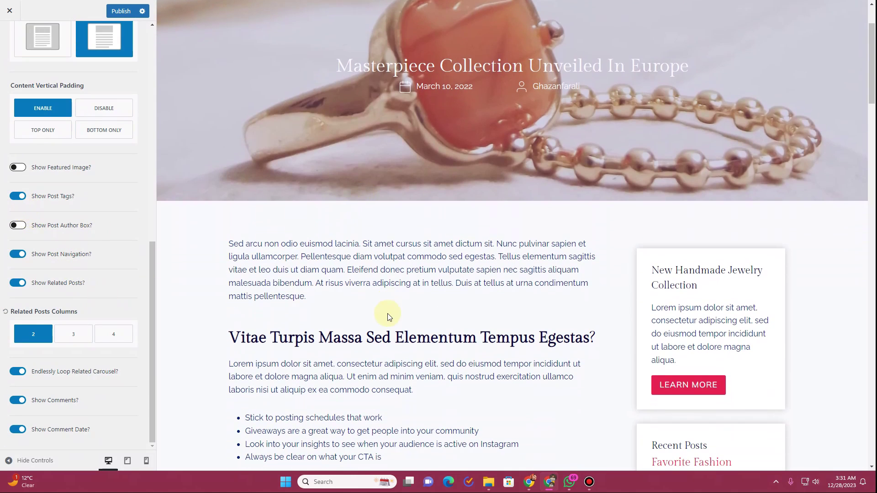
pyautogui.scroll(-20, 389, 316)
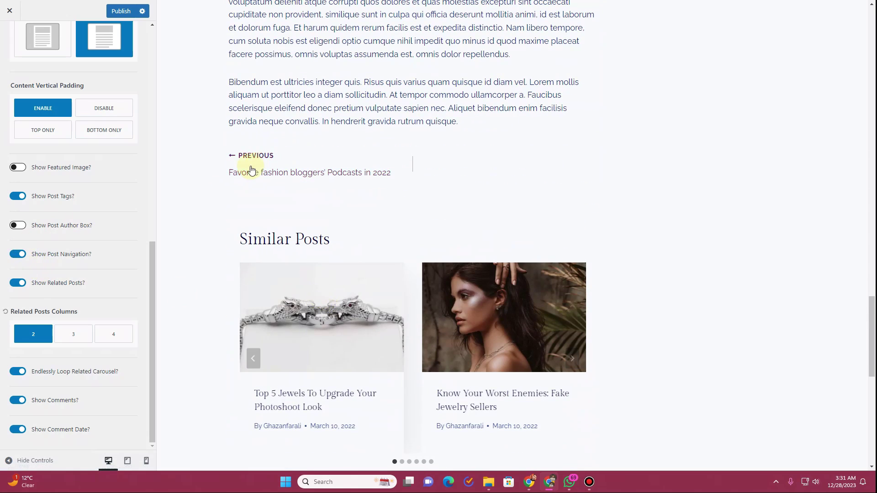
pyautogui.click(19, 255)
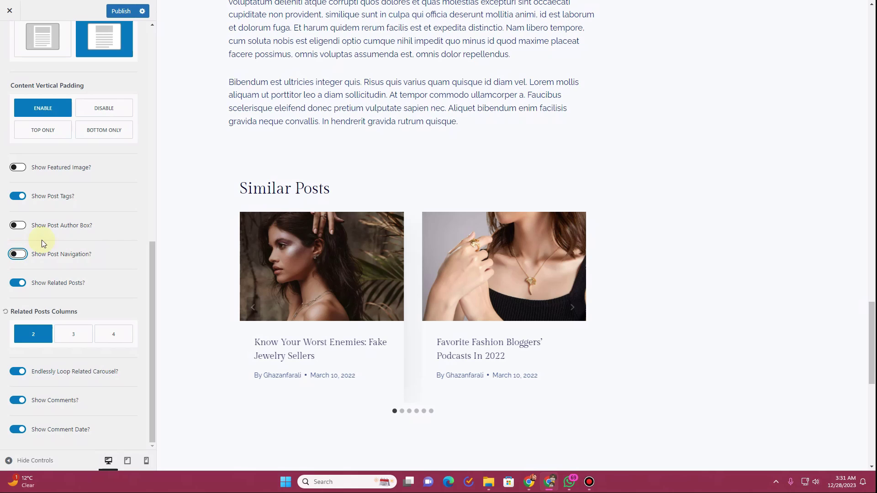
pyautogui.click(18, 255)
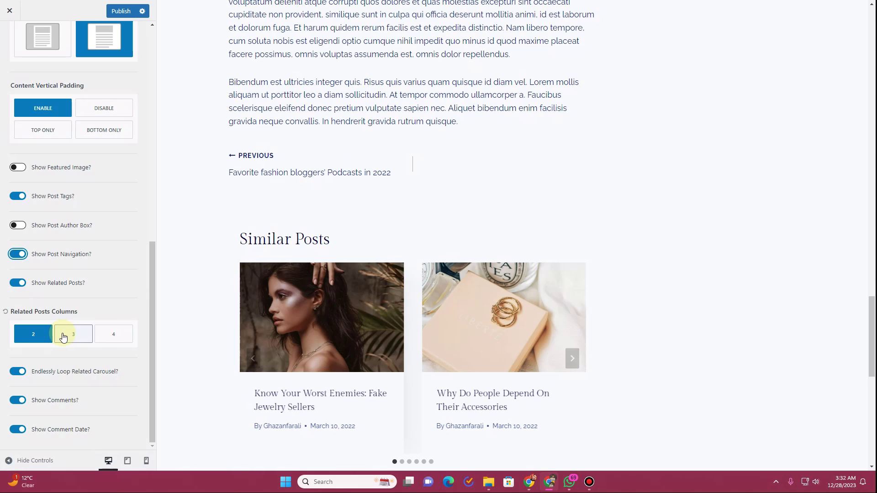
# Try 3 columns for the related posts carousel, and return it to 2 columns
pyautogui.scroll(-3, 401, 329)
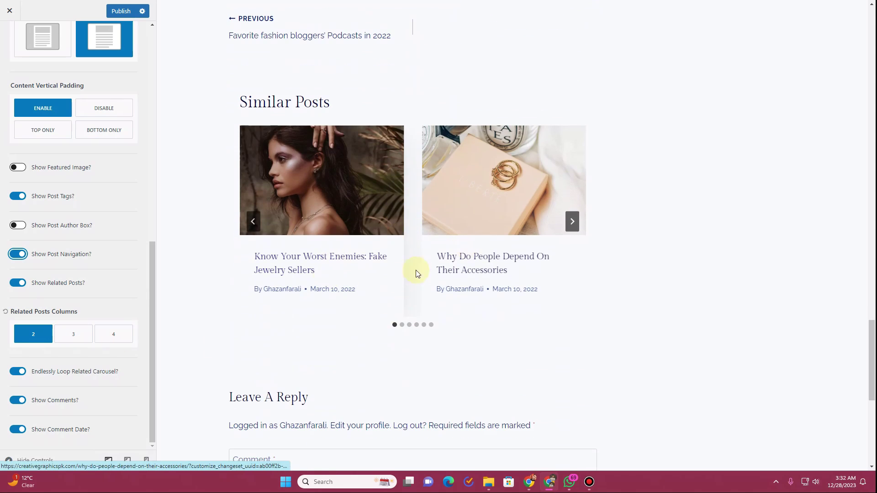
pyautogui.click(70, 338)
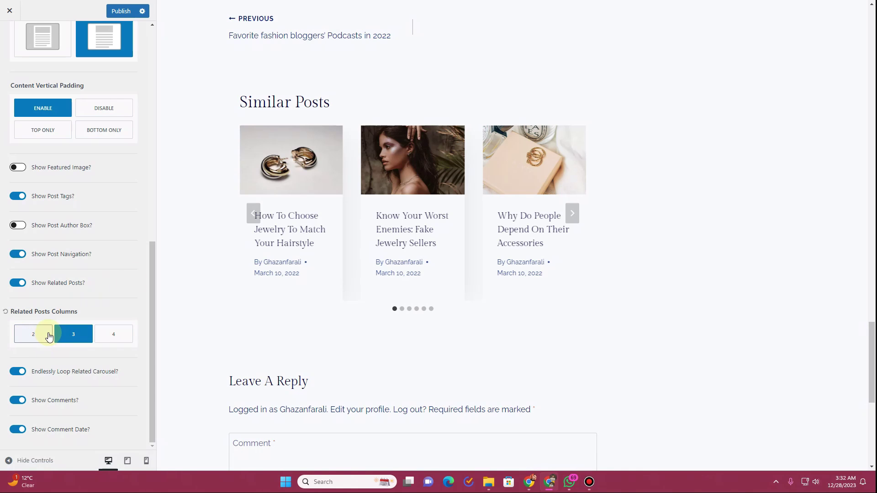
pyautogui.scroll(15, 516, 281)
pyautogui.scroll(-10, 521, 286)
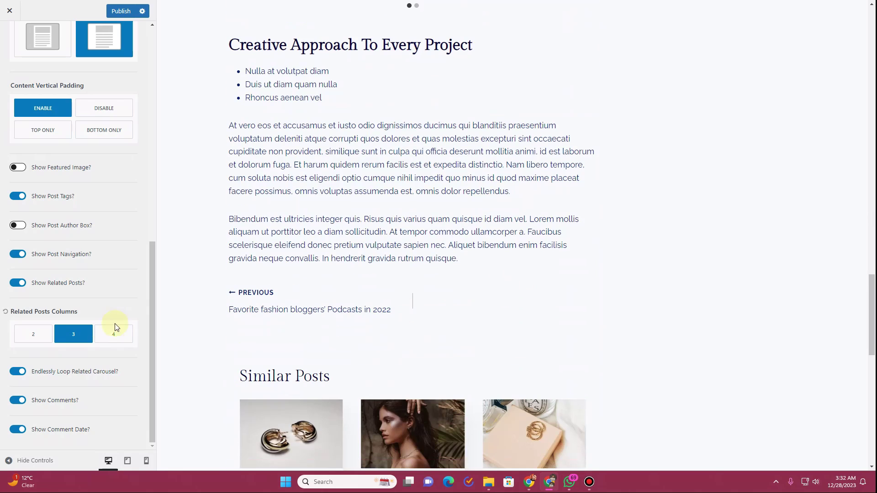
pyautogui.click(42, 332)
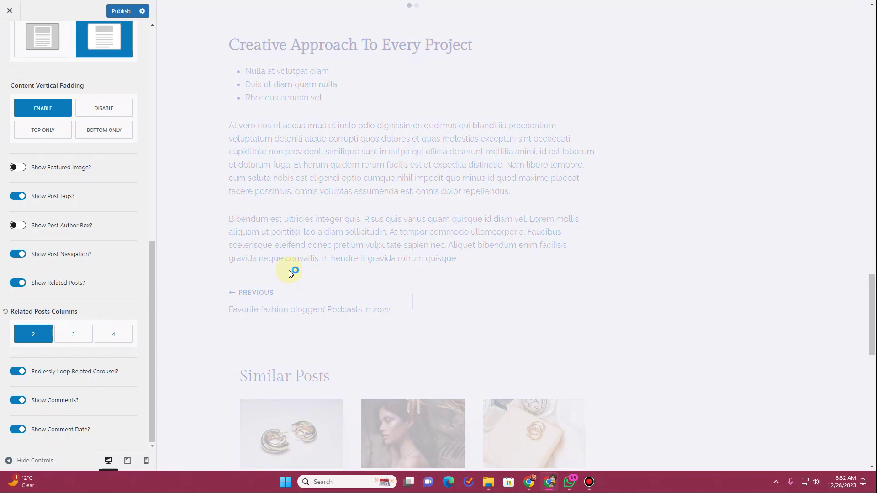
pyautogui.scroll(-8, 325, 333)
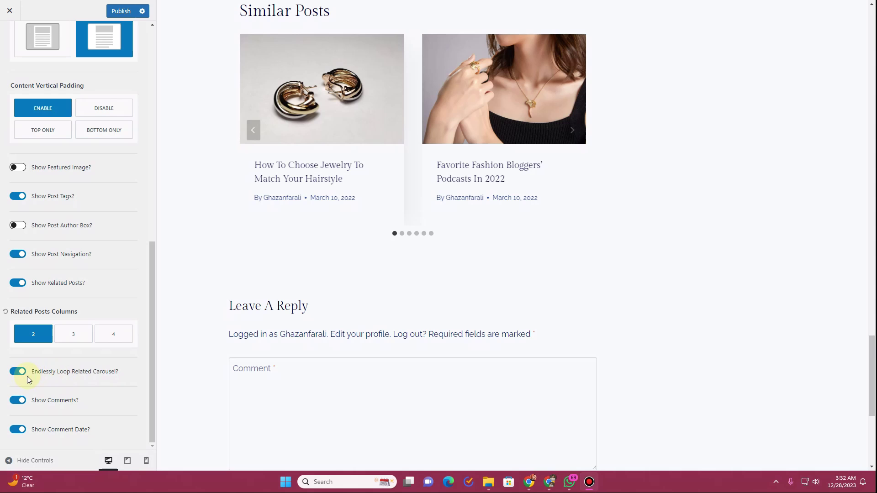
# Try hiding the comments section at the end of the post, and turn it back on
pyautogui.scroll(-2, 230, 314)
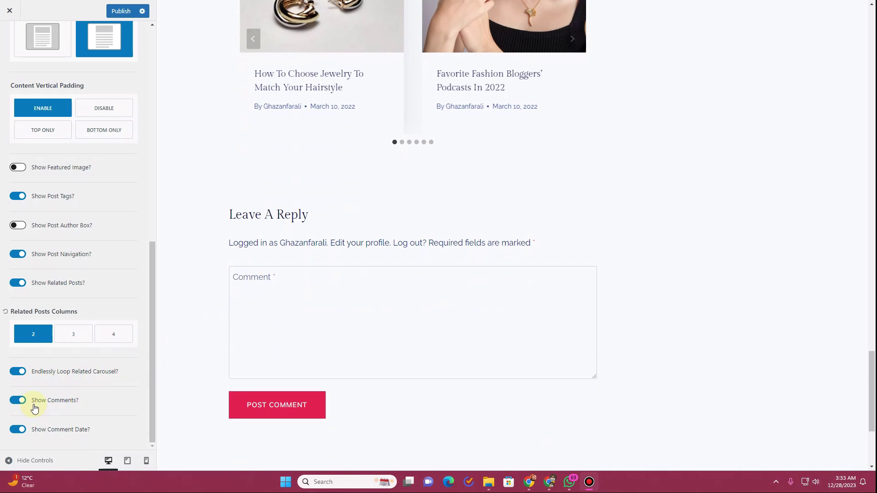
pyautogui.scroll(-2, 191, 297)
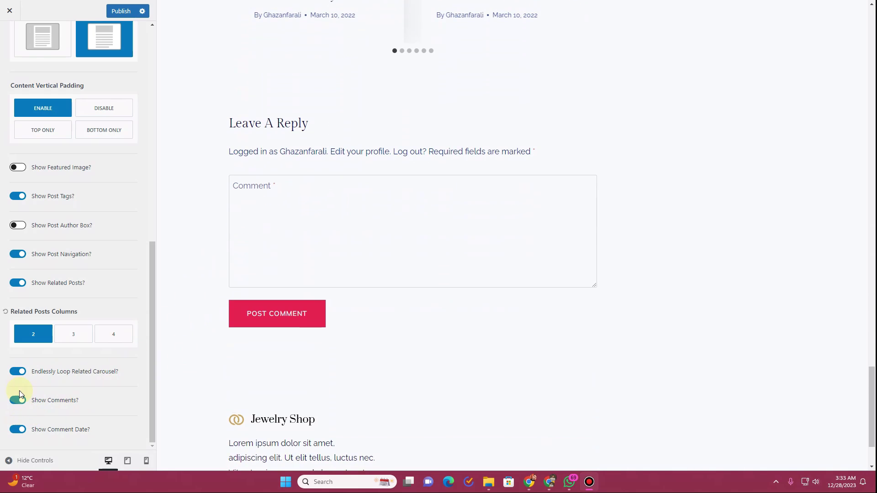
pyautogui.click(18, 400)
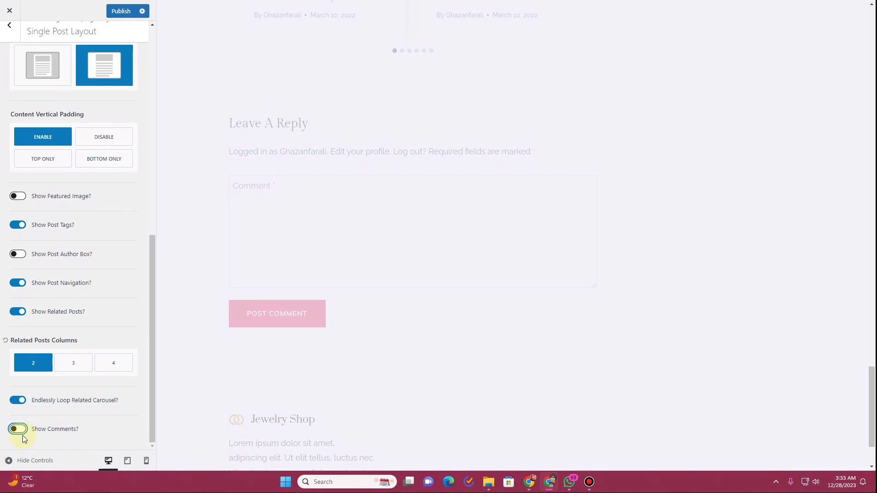
pyautogui.click(19, 429)
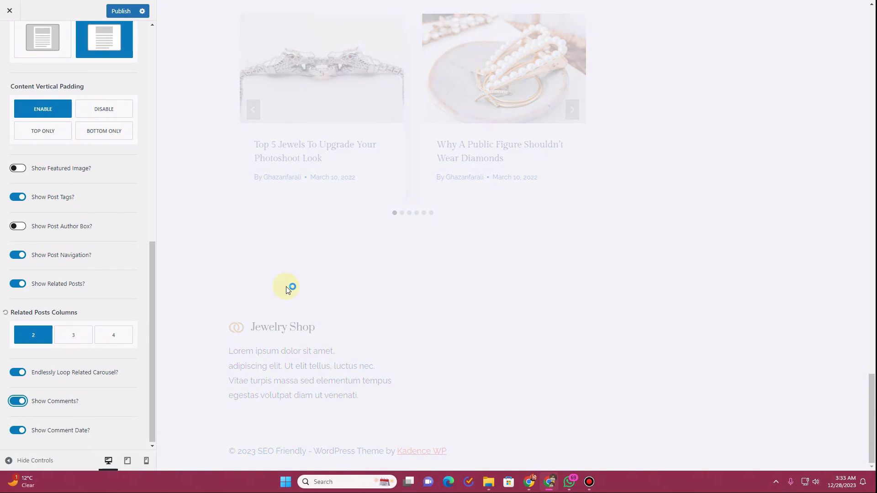
# Try the boxed content style on the post, check it in the preview, and restore the unboxed style
pyautogui.scroll(6, 126, 275)
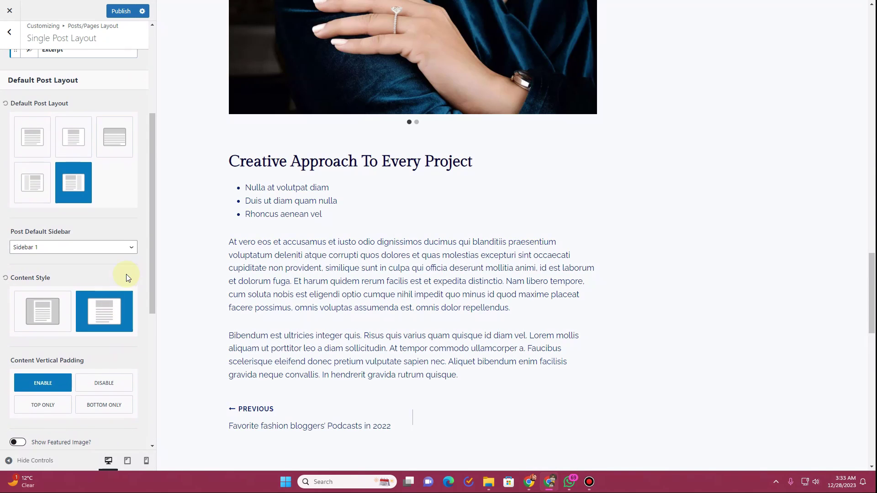
pyautogui.scroll(15, 229, 270)
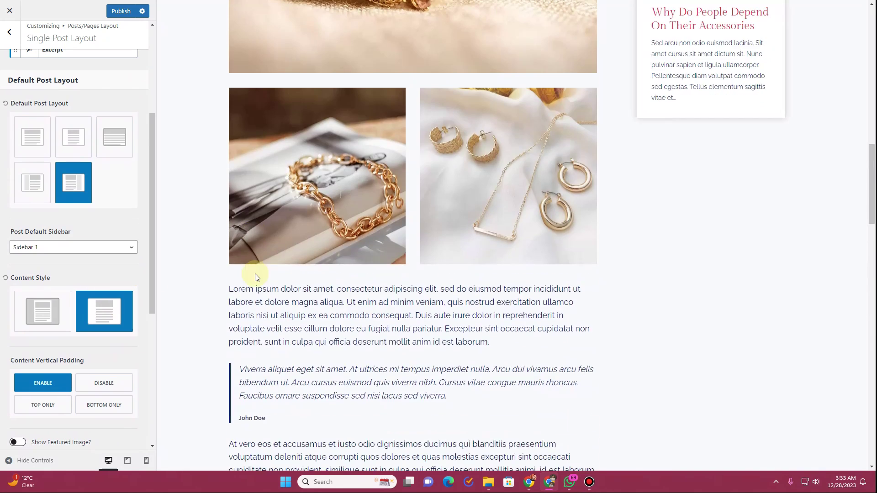
pyautogui.scroll(5, 254, 276)
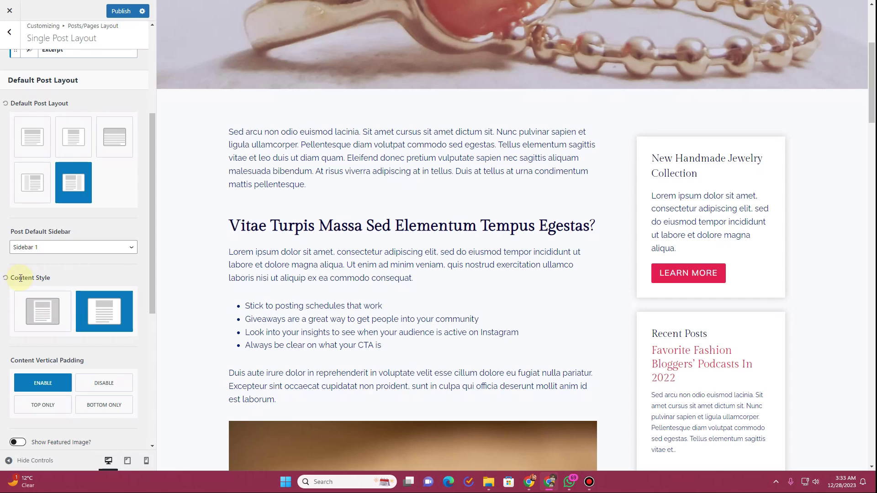
pyautogui.click(43, 311)
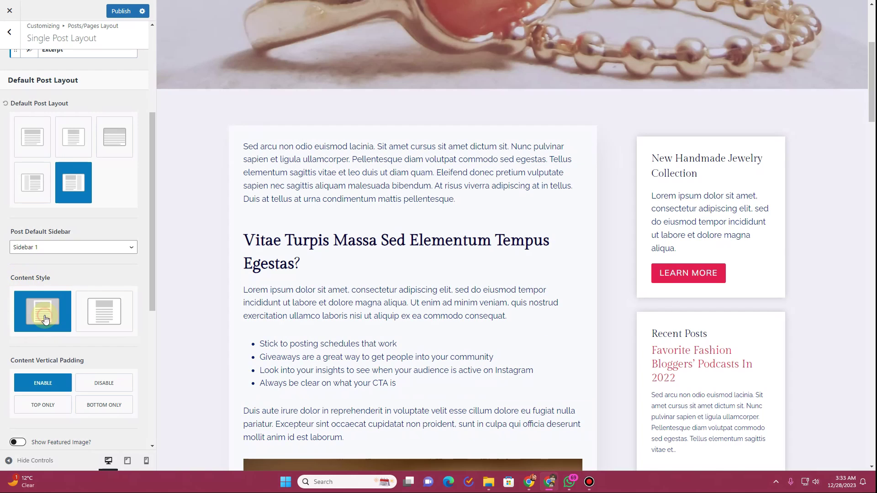
pyautogui.scroll(-4, 235, 218)
pyautogui.scroll(5, 276, 215)
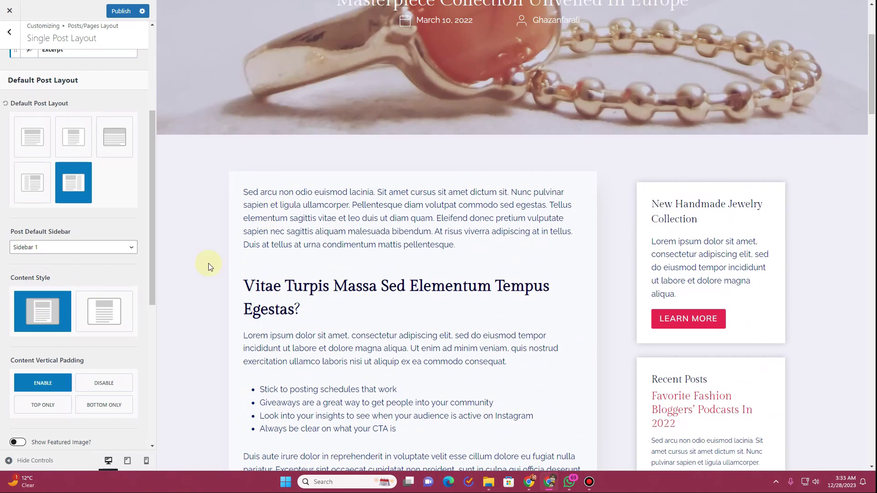
pyautogui.click(111, 315)
pyautogui.scroll(-1, 236, 266)
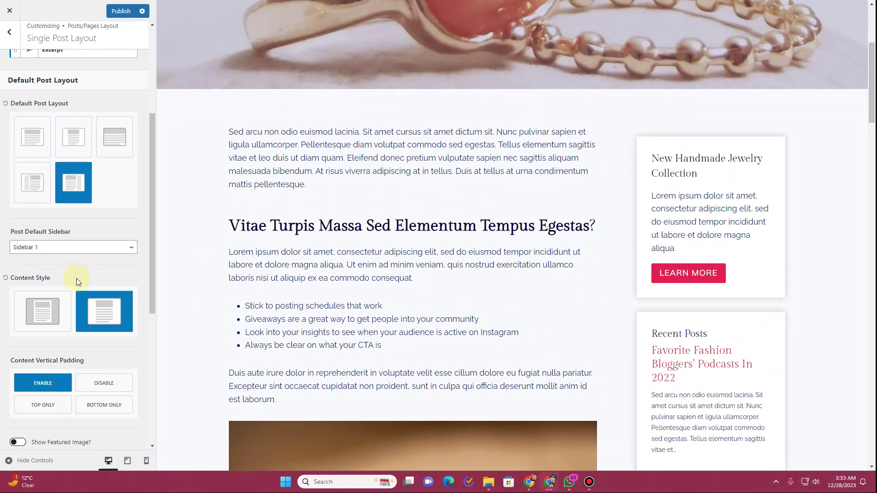
# Publish the single post layout settings and close the Customizer to return to the live post
pyautogui.scroll(4, 72, 281)
pyautogui.click(116, 11)
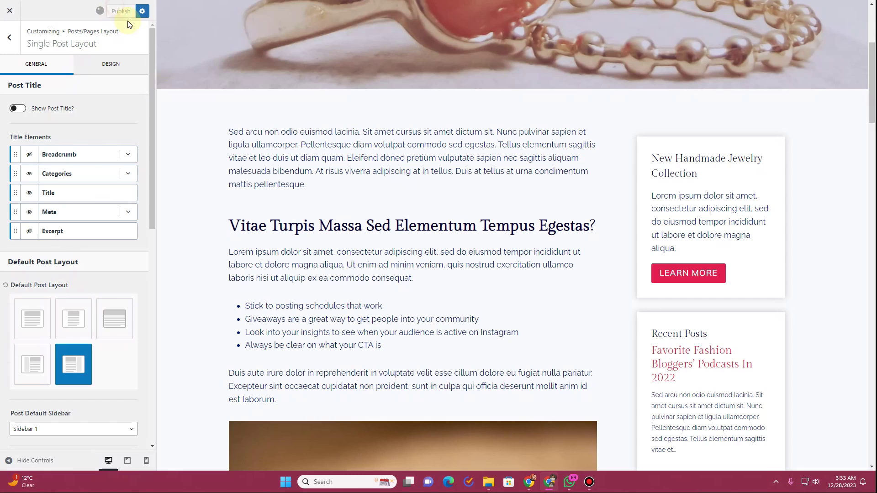
pyautogui.click(11, 13)
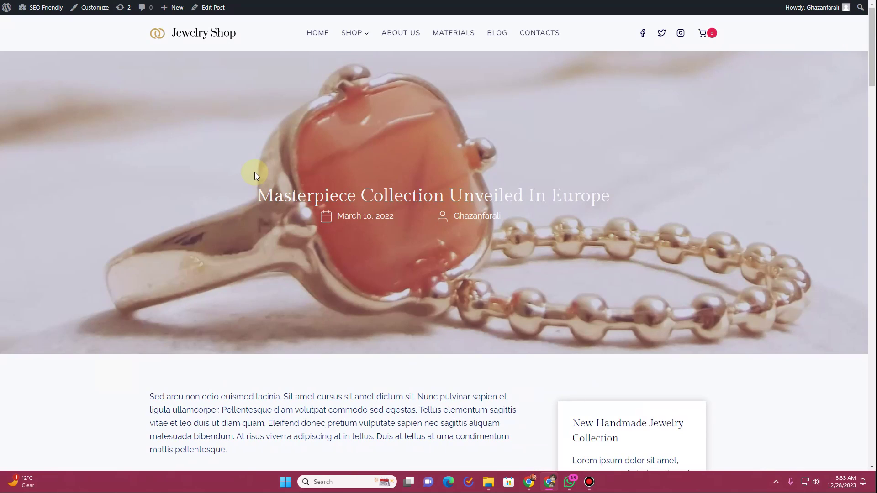
pyautogui.middleClick(264, 154)
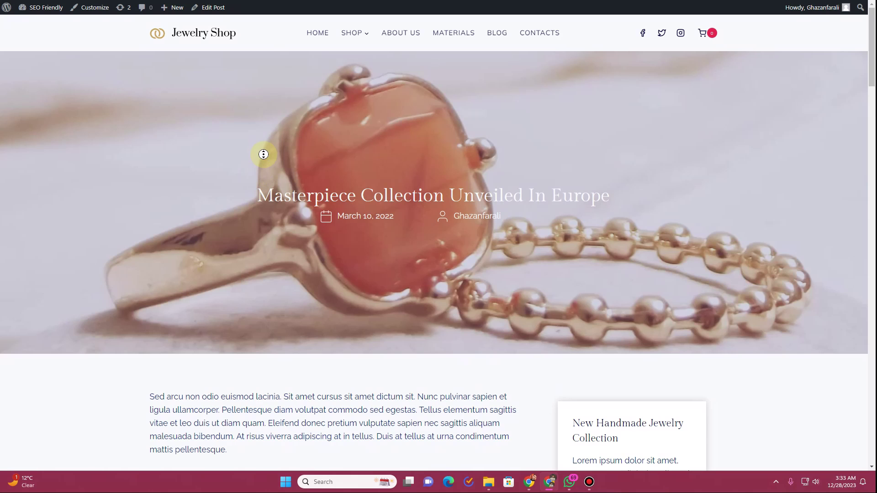